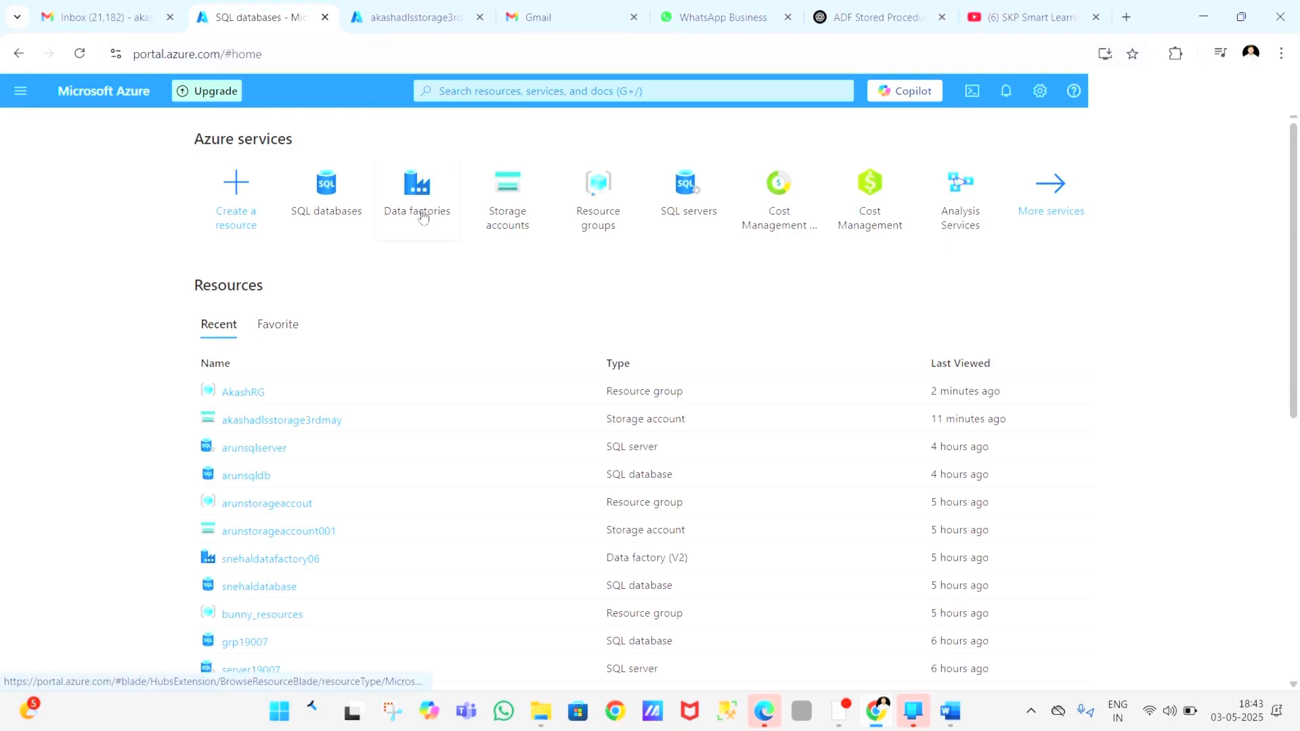
pyautogui.moveTo(427, 210)
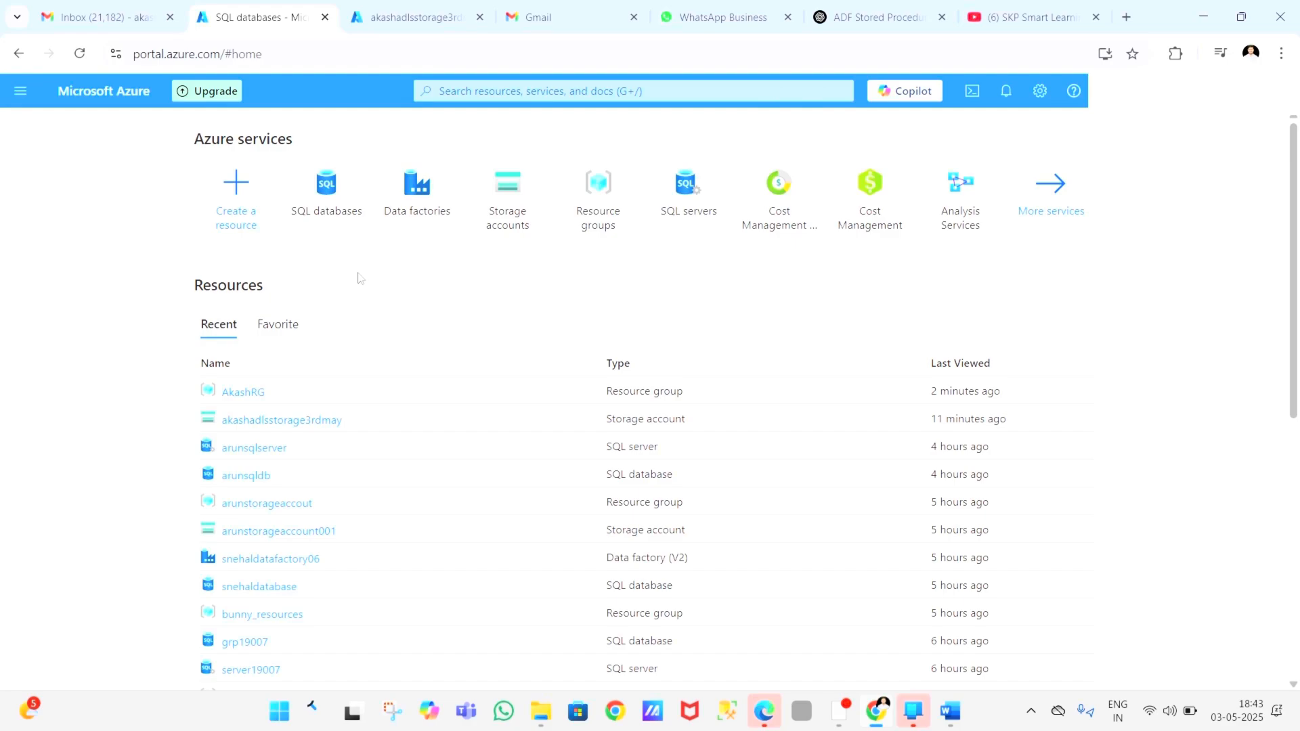
pyautogui.click(328, 214)
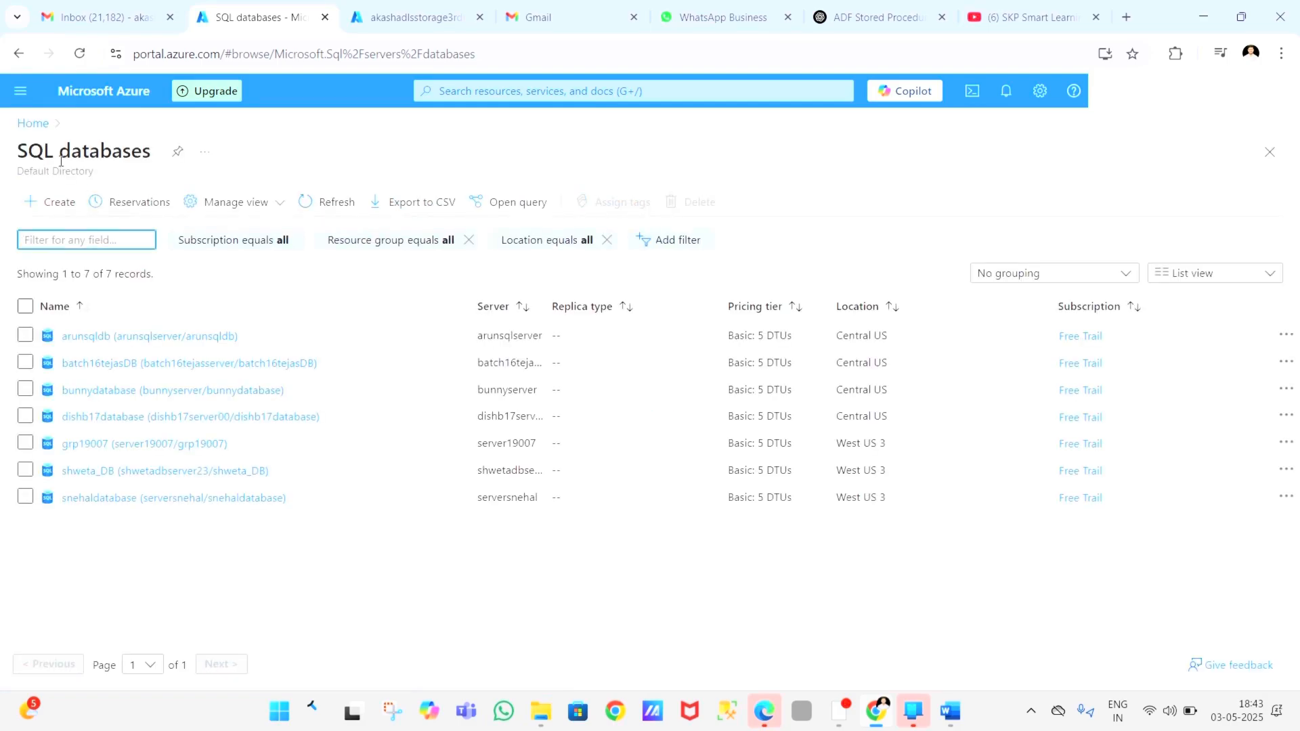
pyautogui.click(34, 124)
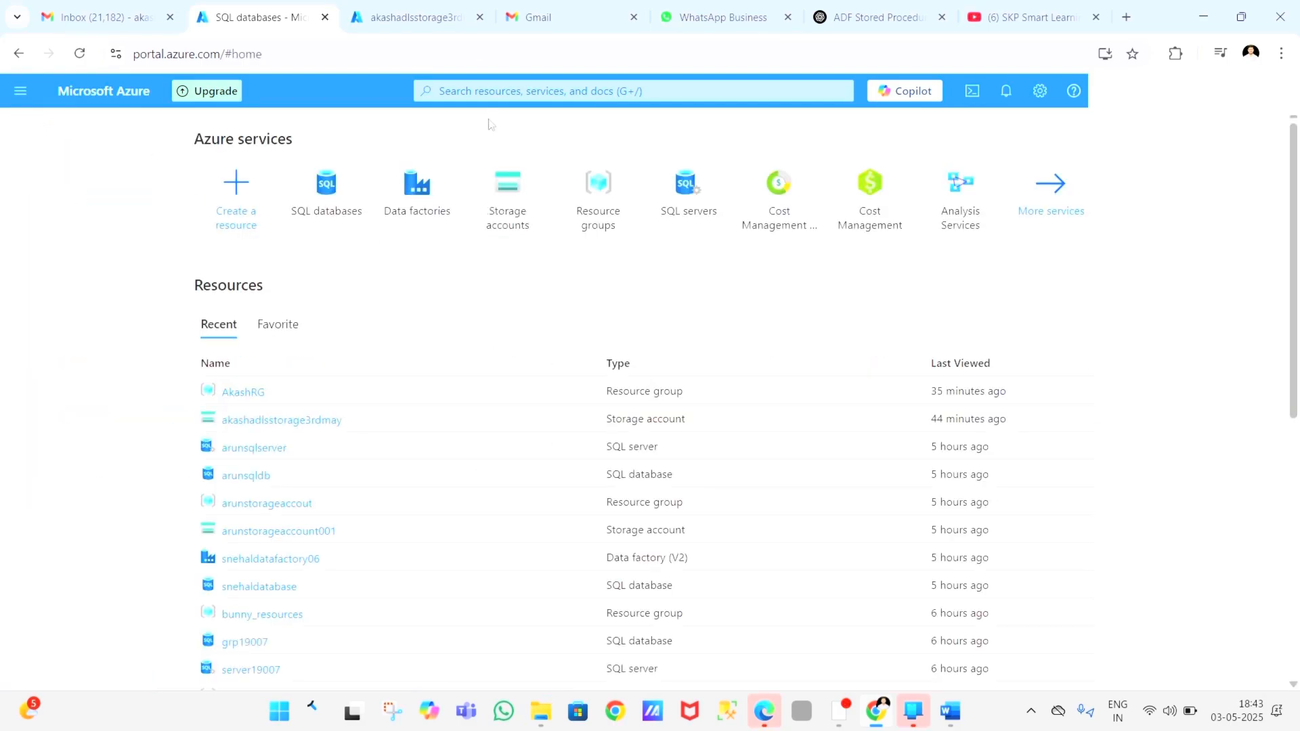
# Step: Search the portal for "sql data", open the SQL databases service and start creating a new database
pyautogui.click(497, 98)
pyautogui.write('sql')
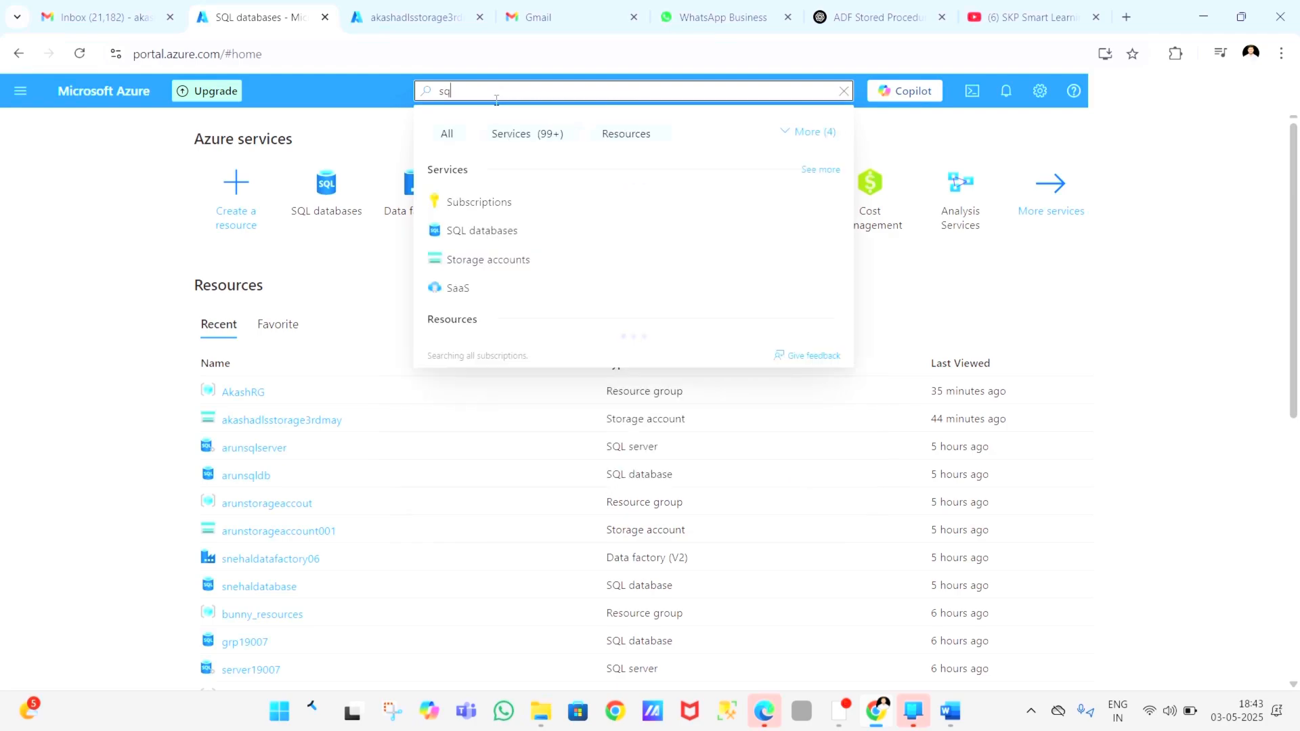
pyautogui.write(' data')
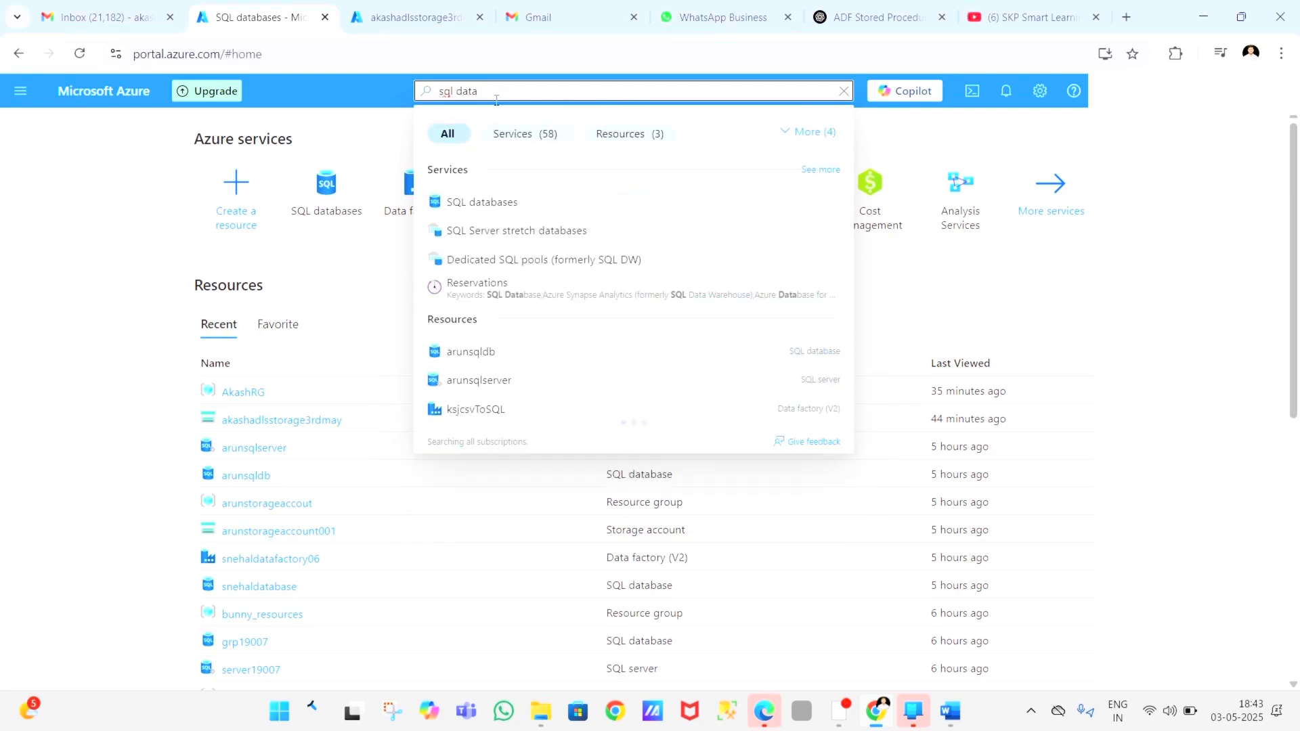
pyautogui.click(518, 204)
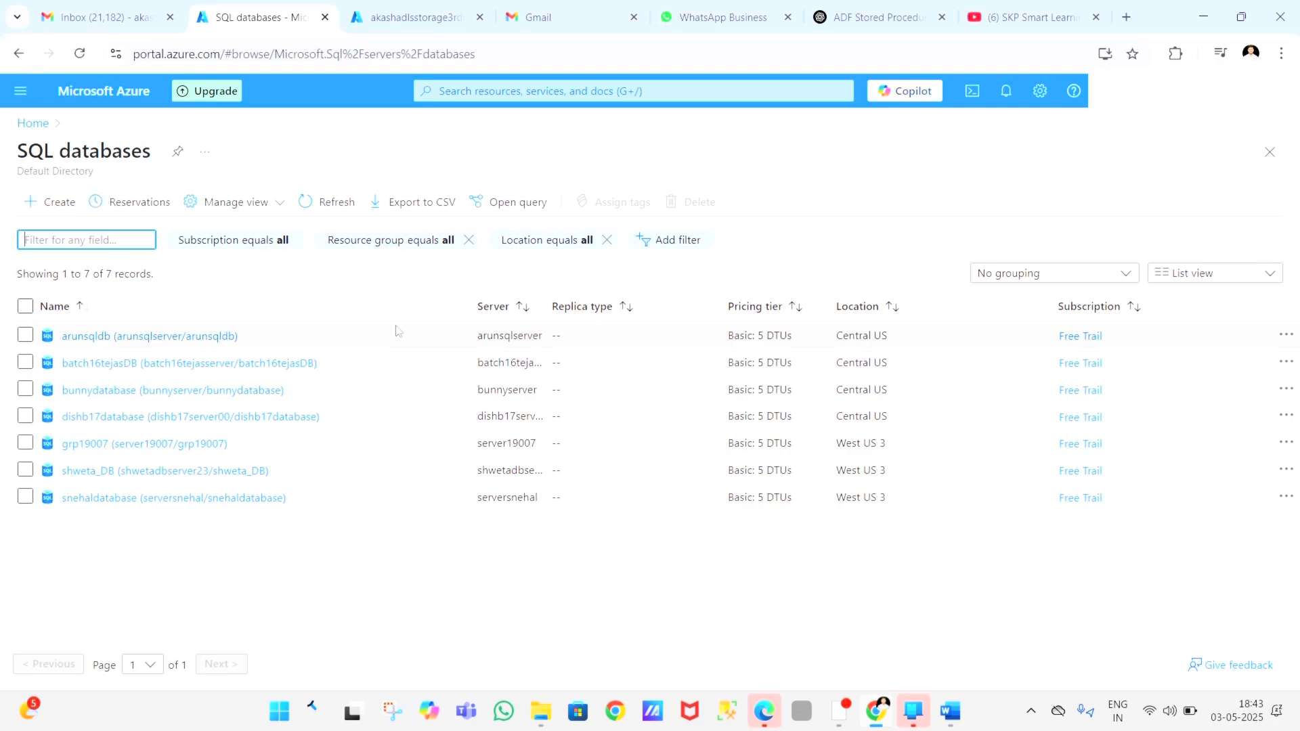
pyautogui.click(54, 203)
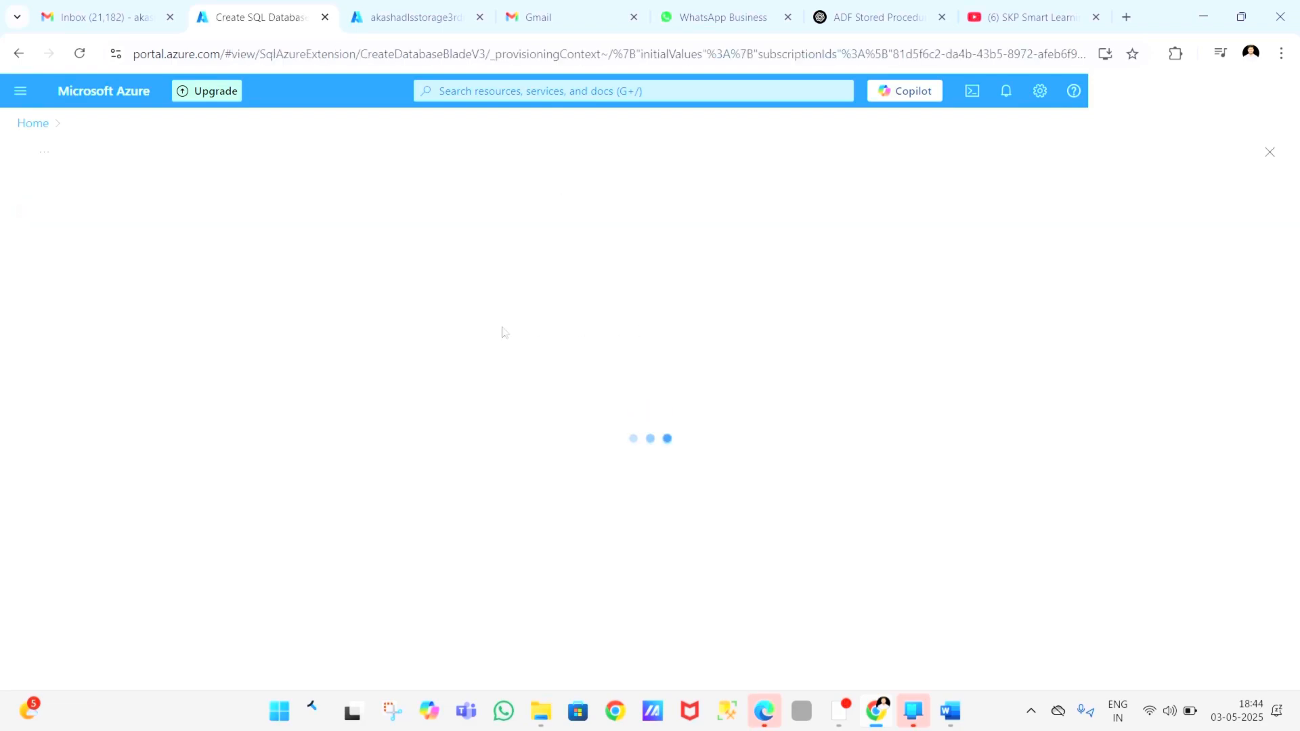
# Step: Set the new database's resource group to AkashRG
pyautogui.scroll(-3, 284, 379)
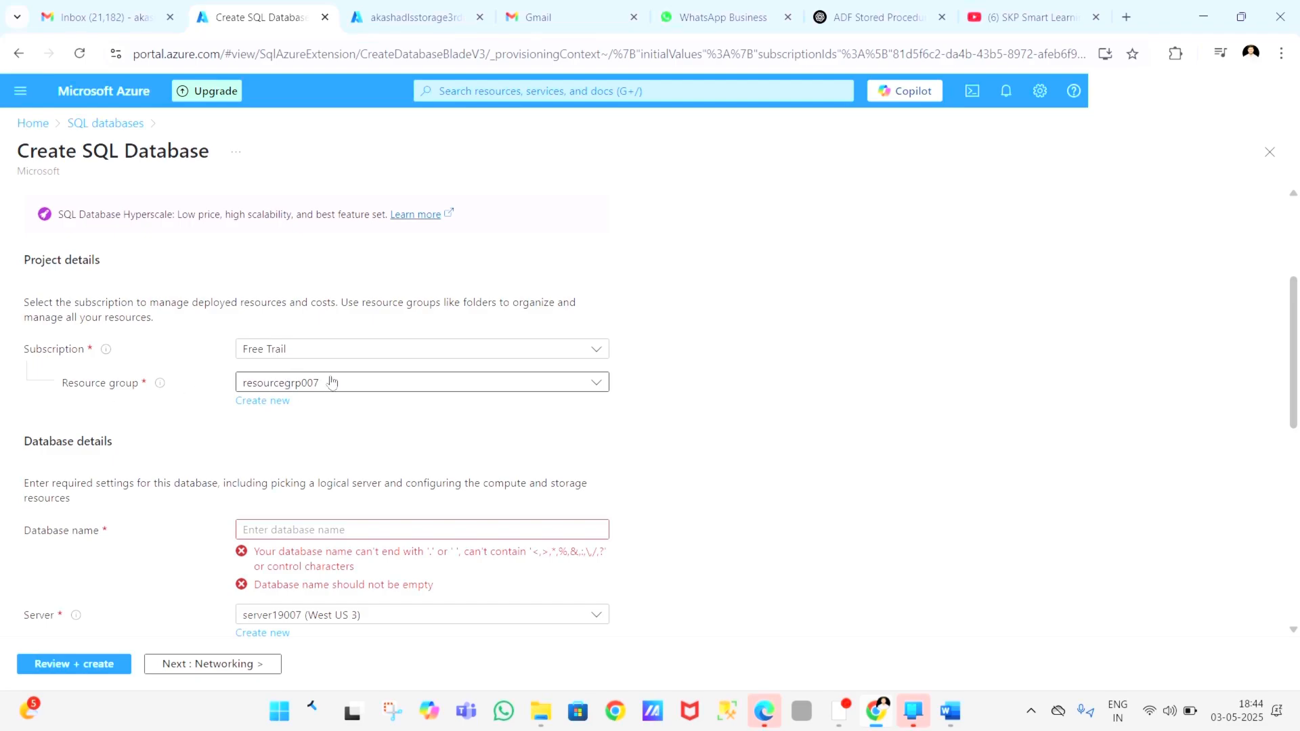
pyautogui.scroll(-8, 342, 382)
pyautogui.scroll(10, 385, 284)
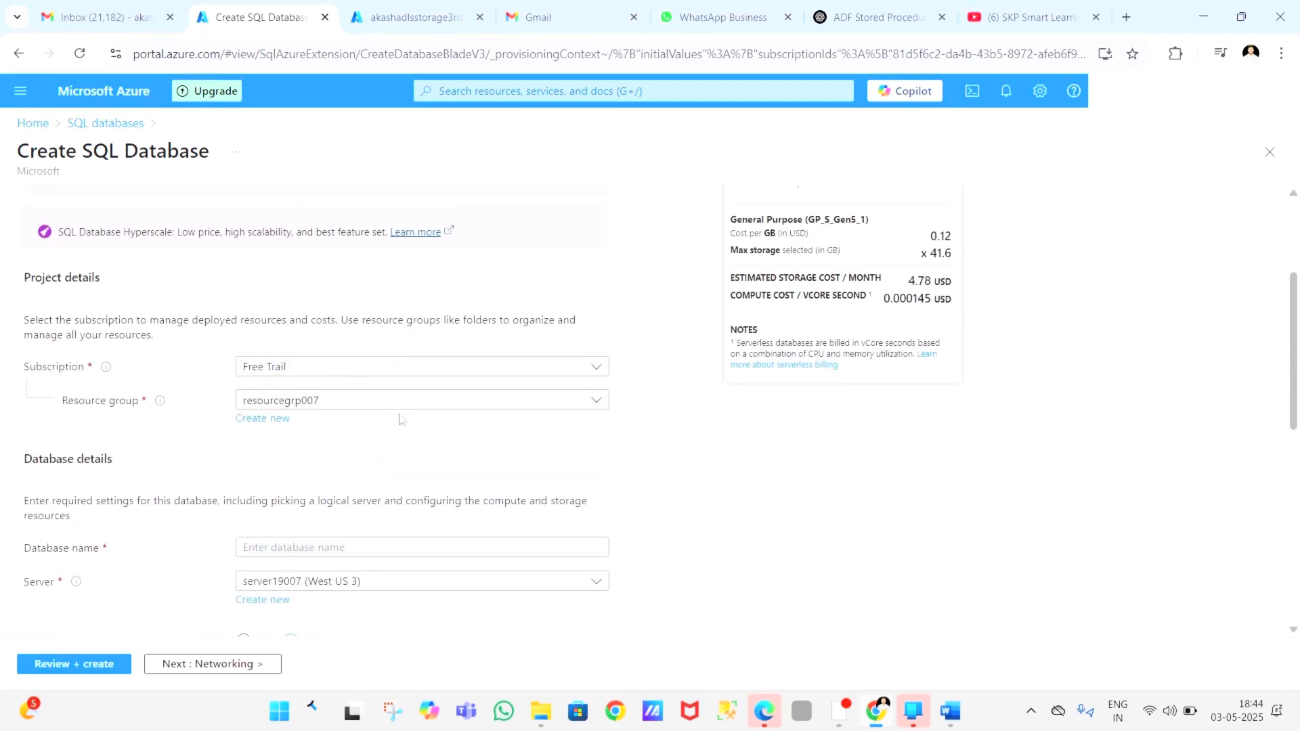
pyautogui.click(417, 401)
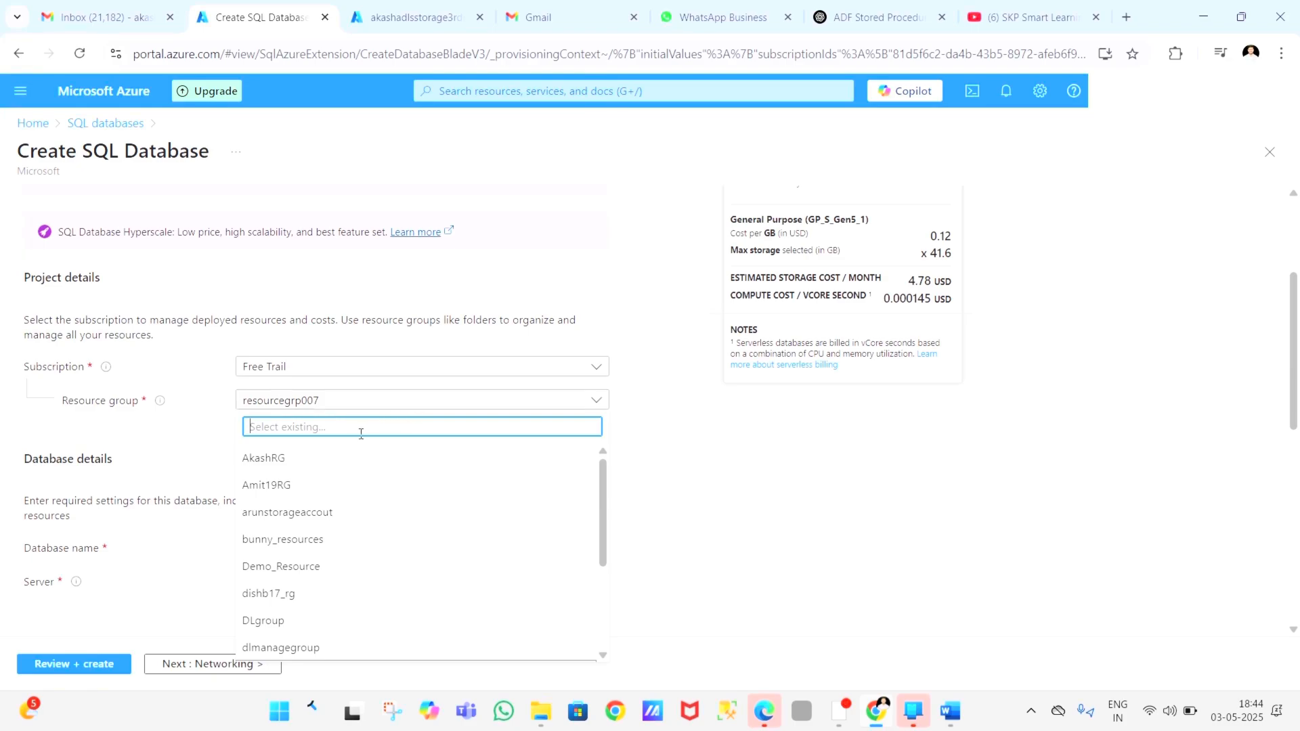
pyautogui.click(298, 463)
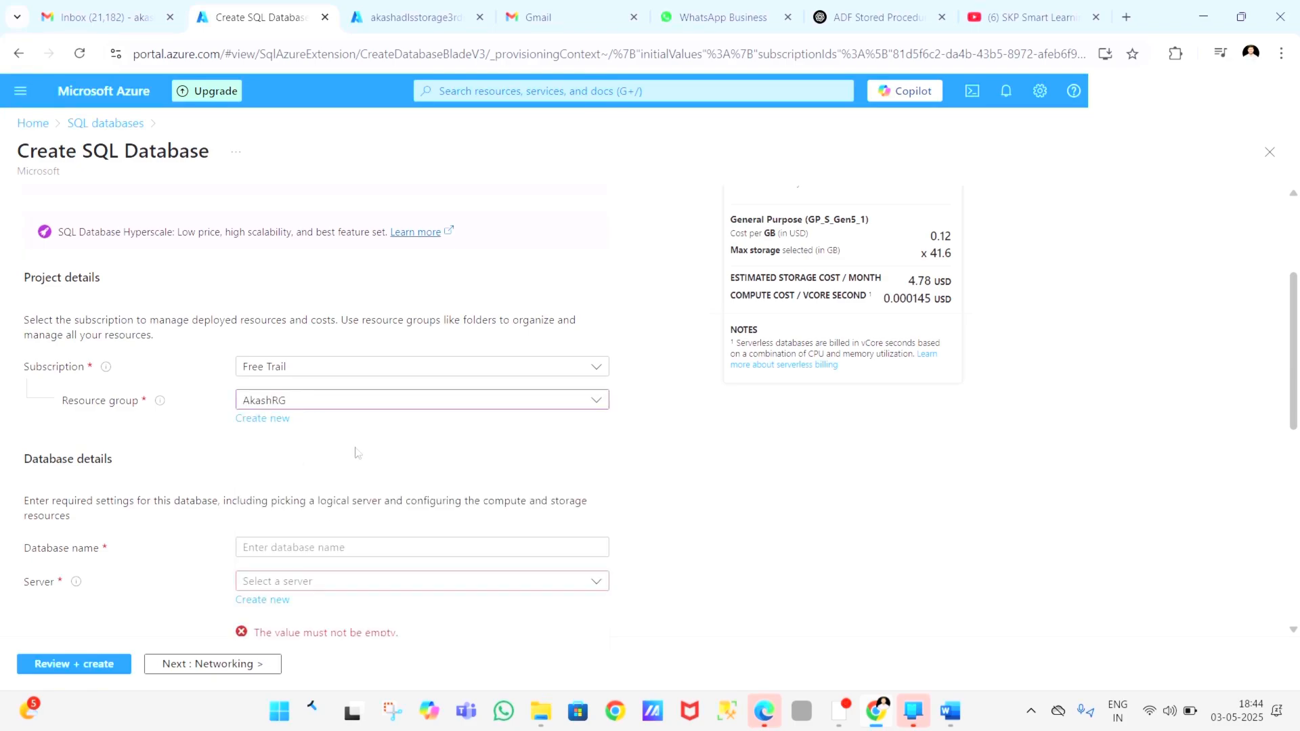
# Step: Name the new database akashsqldatabase
pyautogui.scroll(-2, 366, 452)
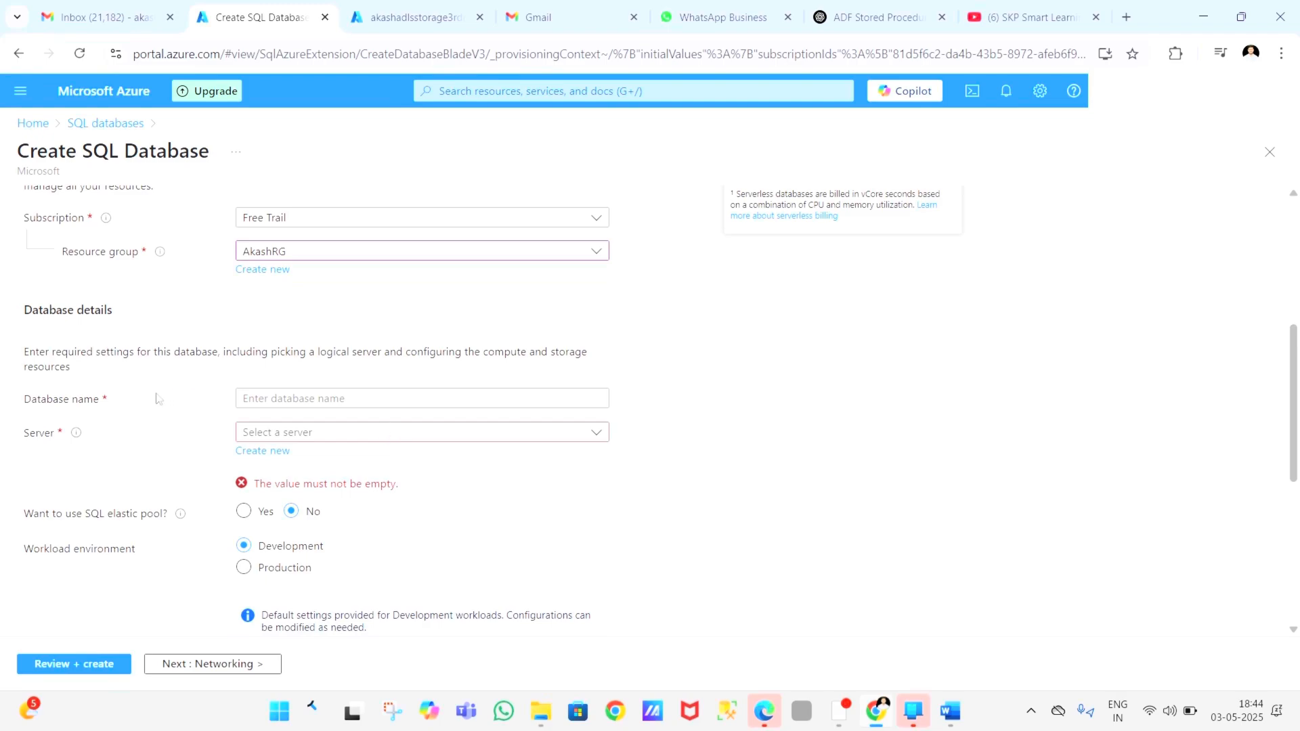
pyautogui.click(276, 397)
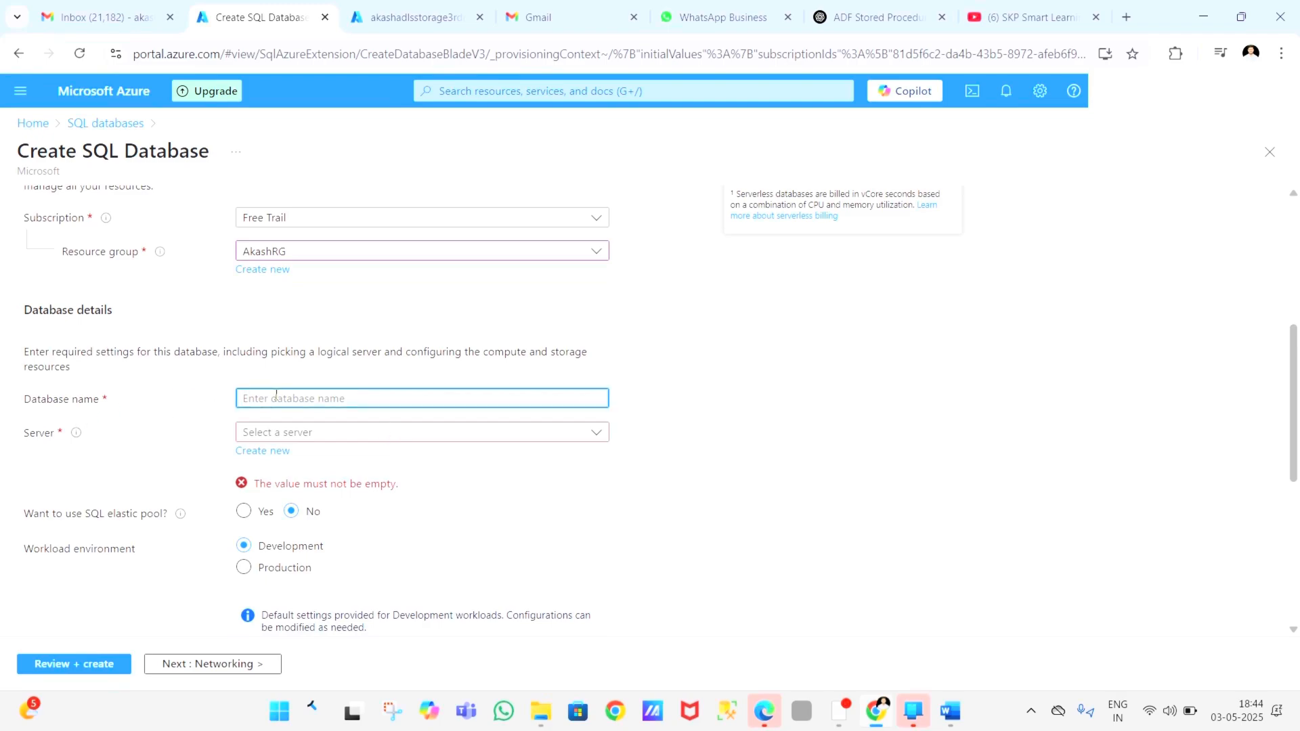
pyautogui.write('akash')
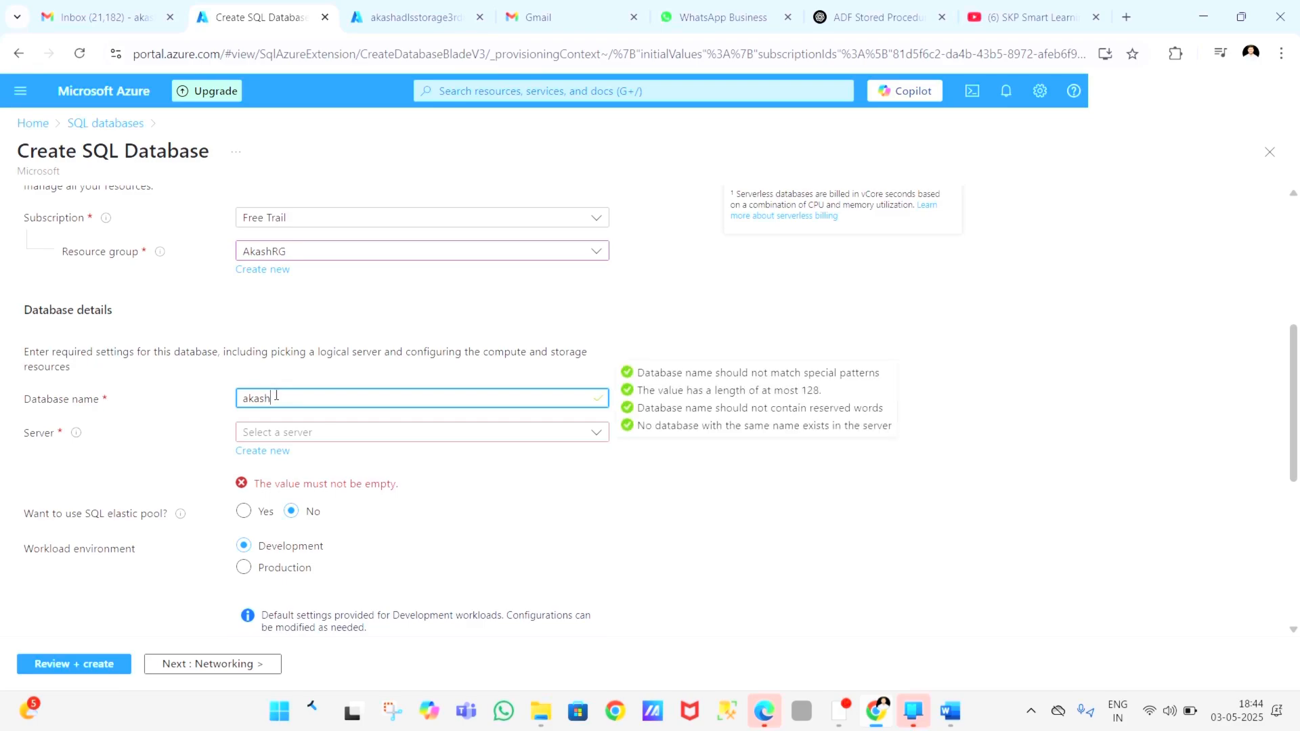
pyautogui.write('sqldatabase')
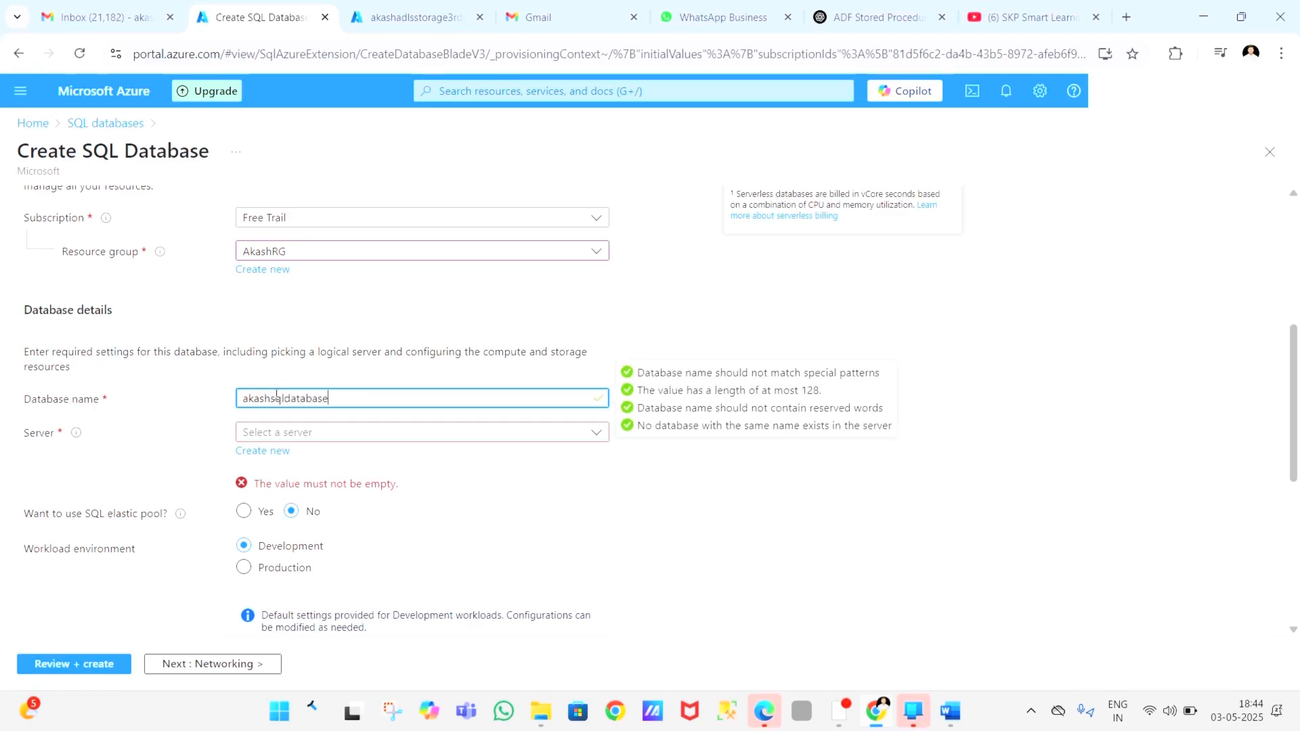
pyautogui.click(29, 450)
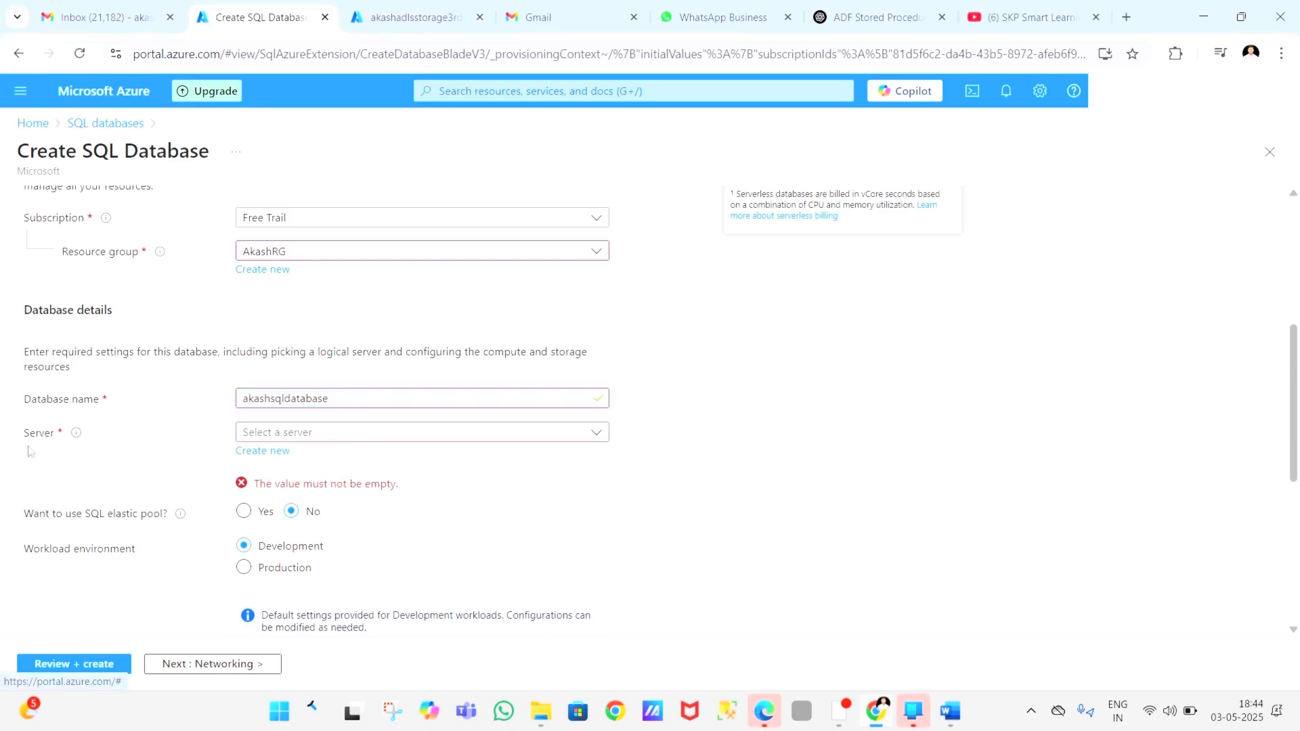
# Step: Start a new server for the database and set its authentication method to SQL authentication
pyautogui.click(274, 457)
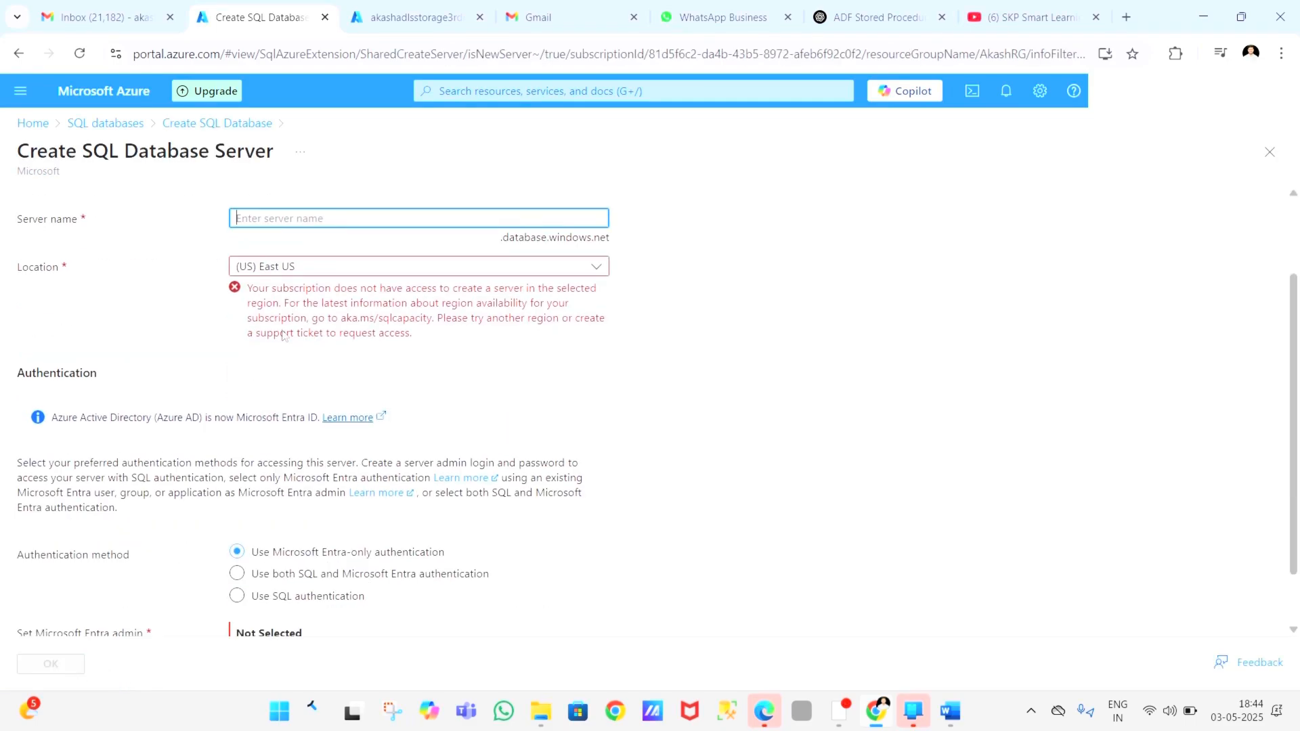
pyautogui.scroll(-1, 273, 455)
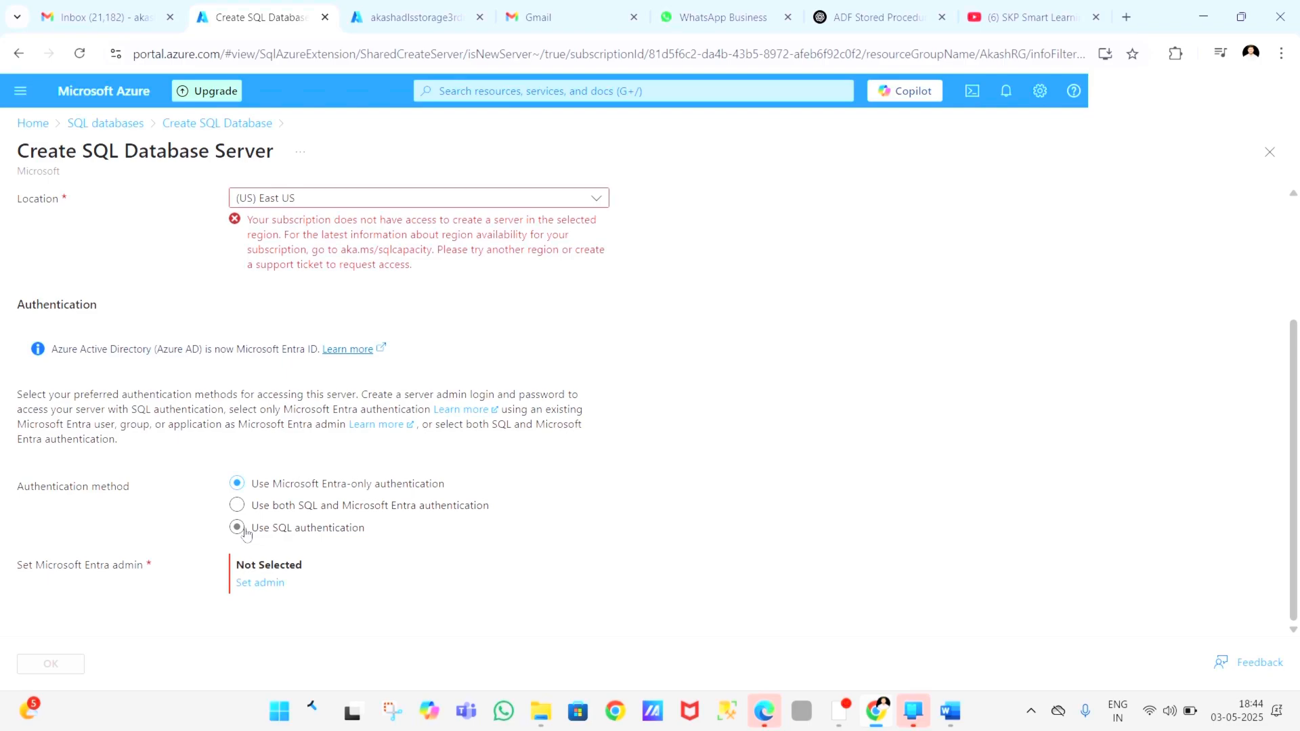
pyautogui.click(239, 528)
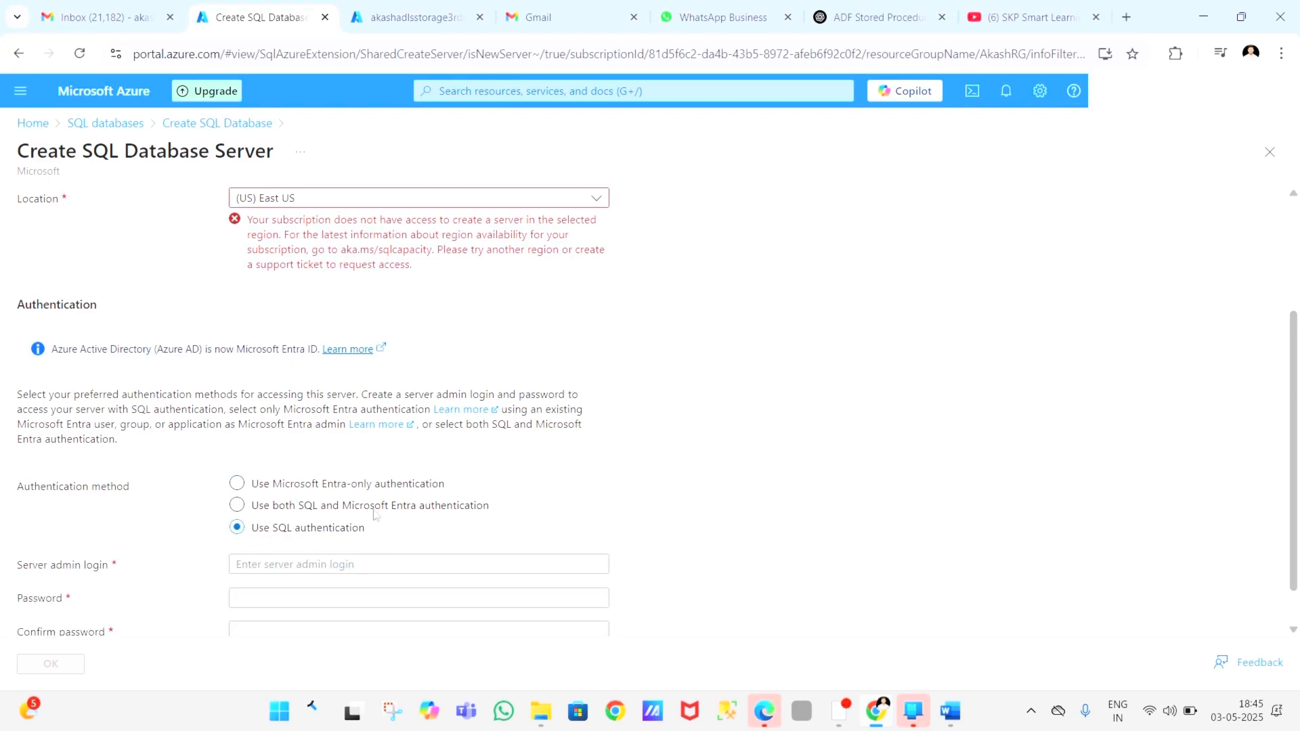
# Step: Name the new database server akashsqlserver3rdmay
pyautogui.scroll(2, 353, 343)
pyautogui.scroll(1, 353, 344)
pyautogui.click(280, 326)
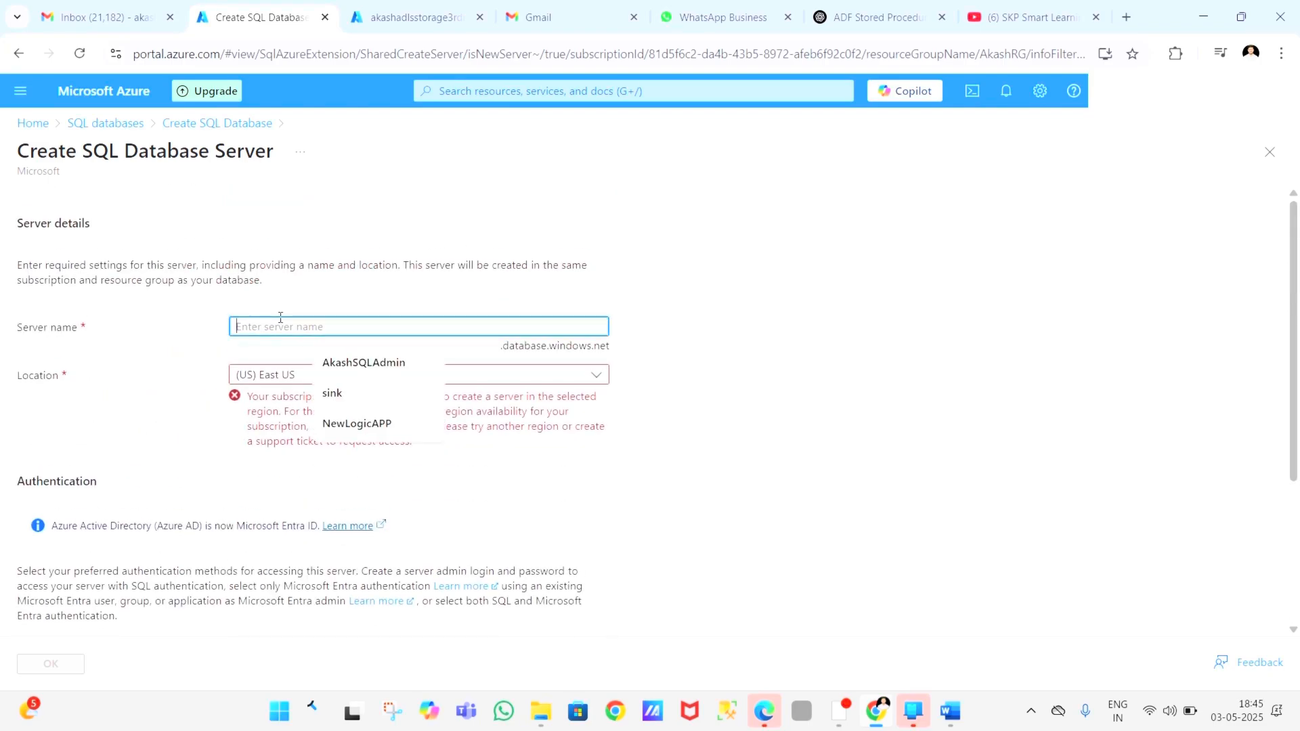
pyautogui.write('akashserver')
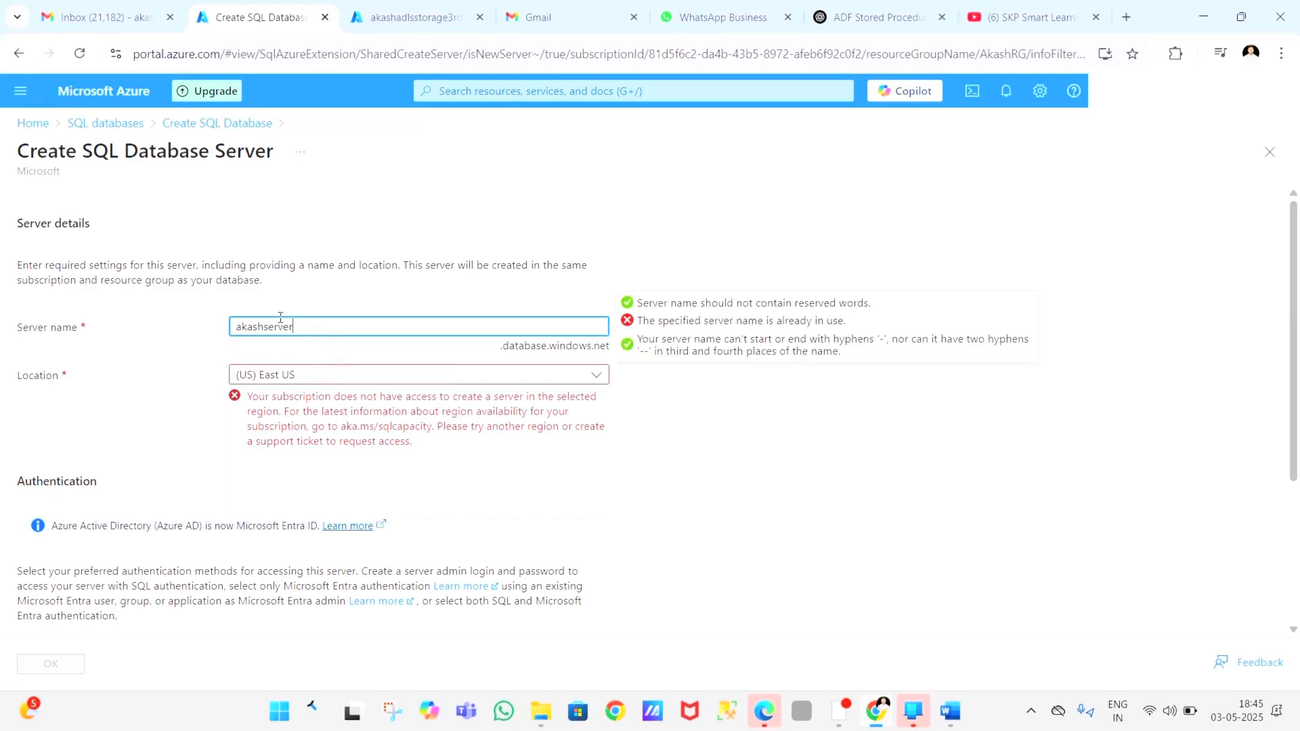
pyautogui.press('BackSpace')
pyautogui.press('BackSpace')
pyautogui.write('qlser')
pyautogui.write('rdmay')
# Step: Set the server's location to (US) Central US
pyautogui.scroll(-1, 182, 448)
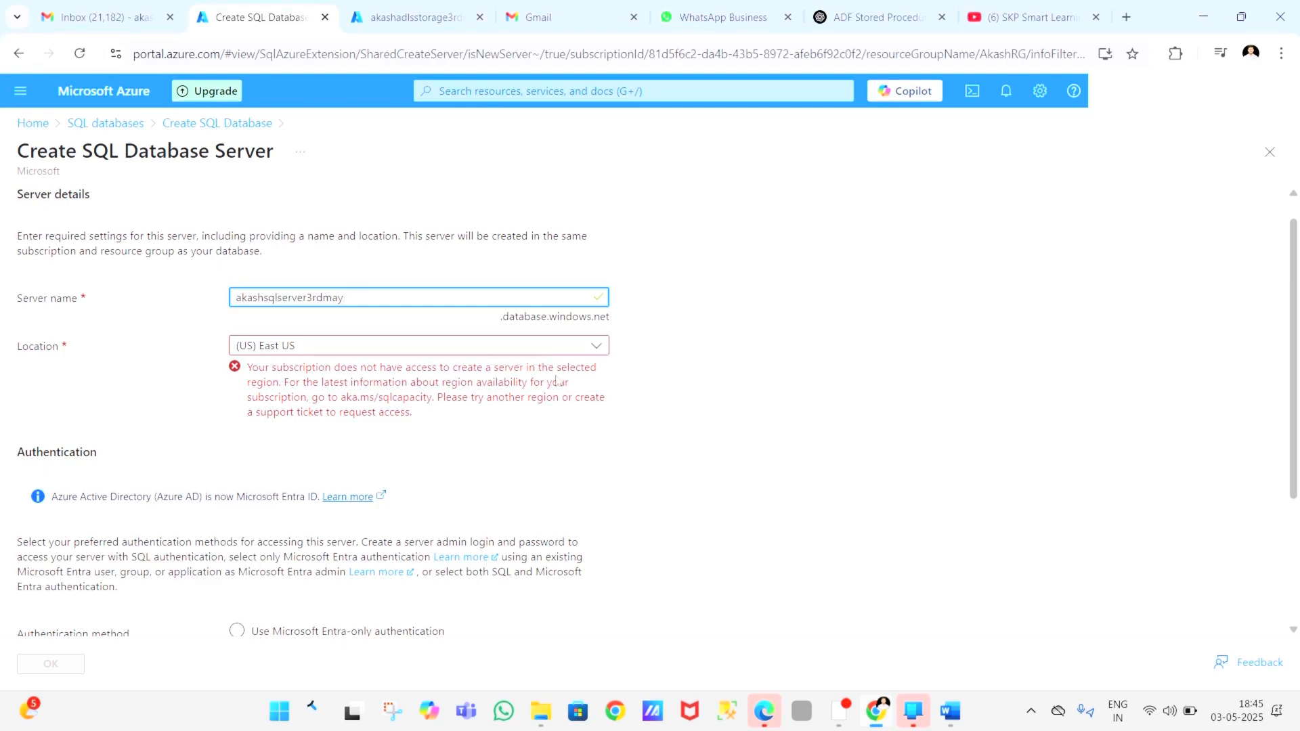
pyautogui.click(460, 353)
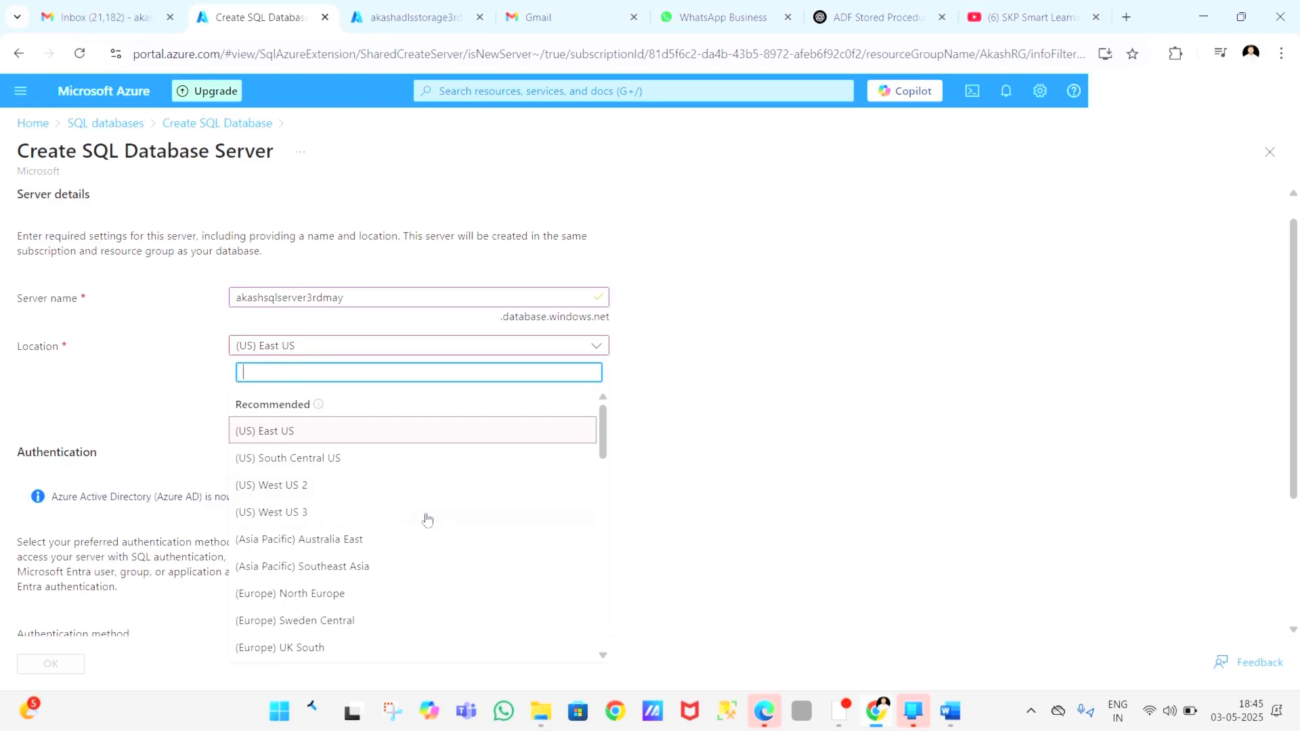
pyautogui.scroll(-1, 429, 518)
pyautogui.scroll(-3, 429, 519)
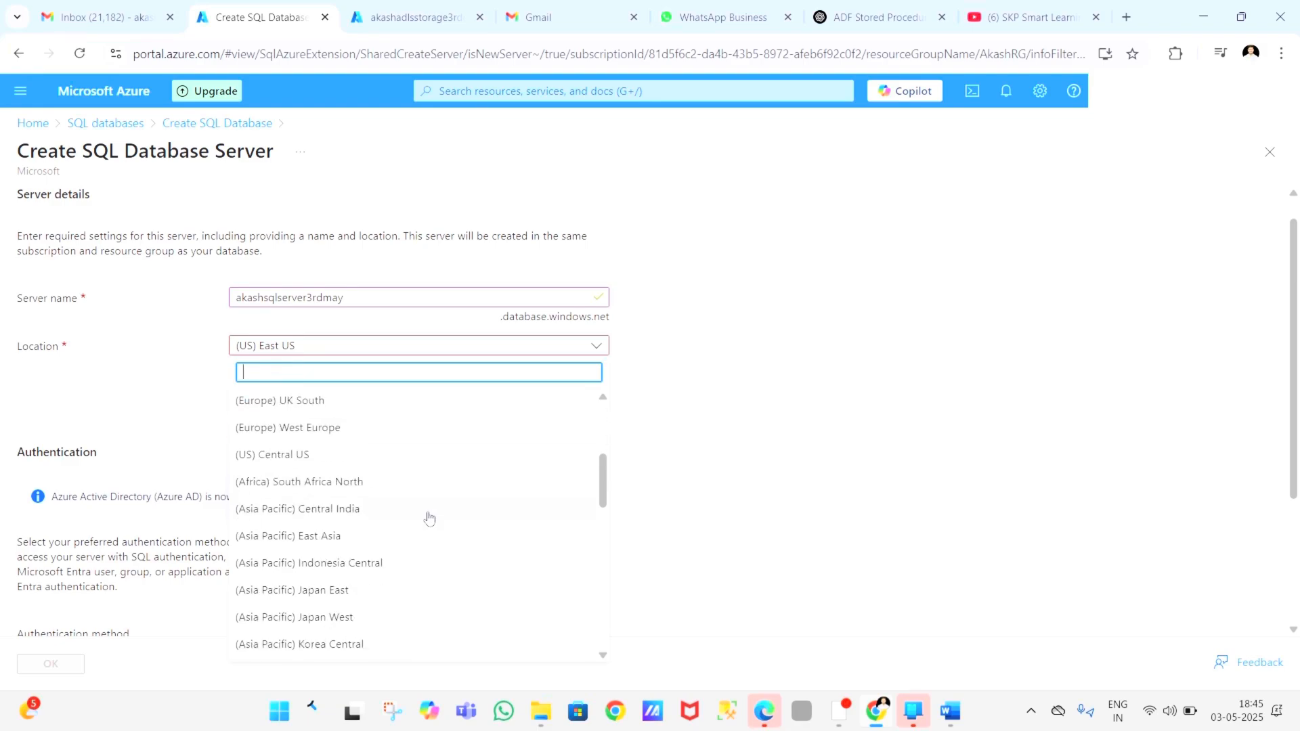
pyautogui.scroll(2, 389, 496)
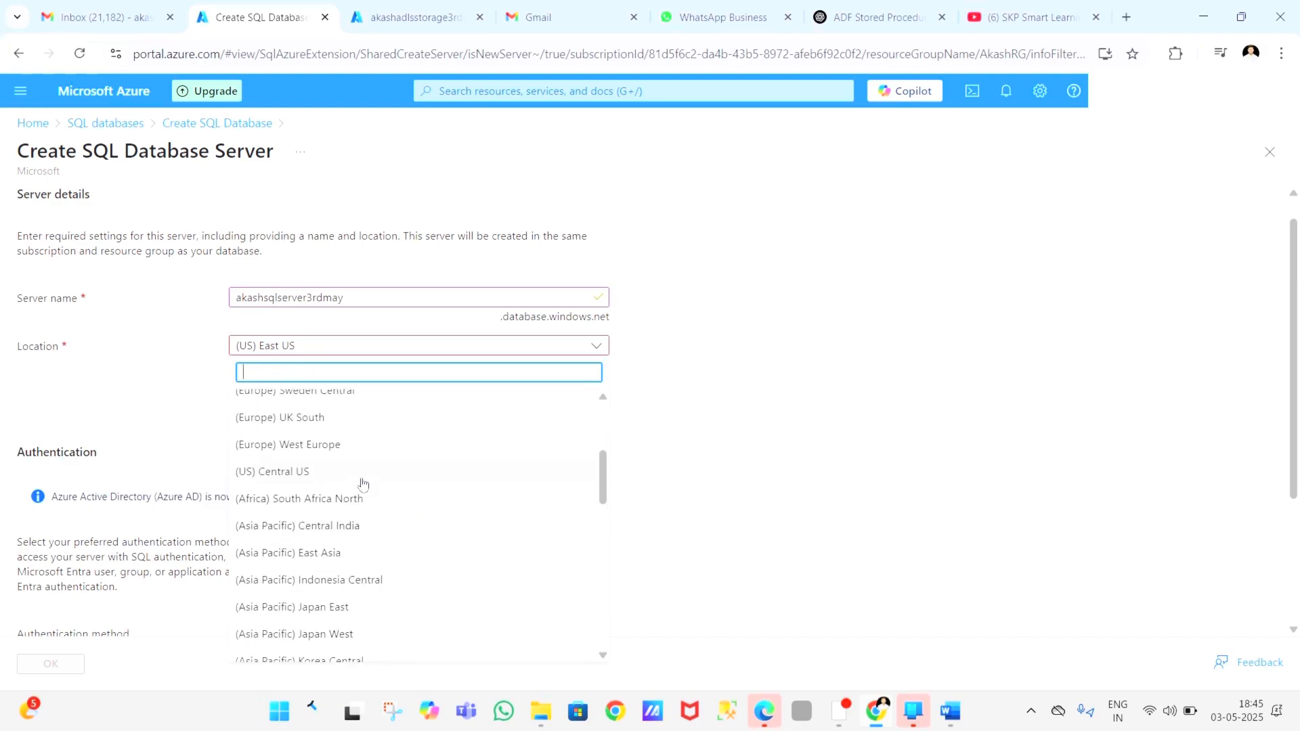
pyautogui.click(360, 474)
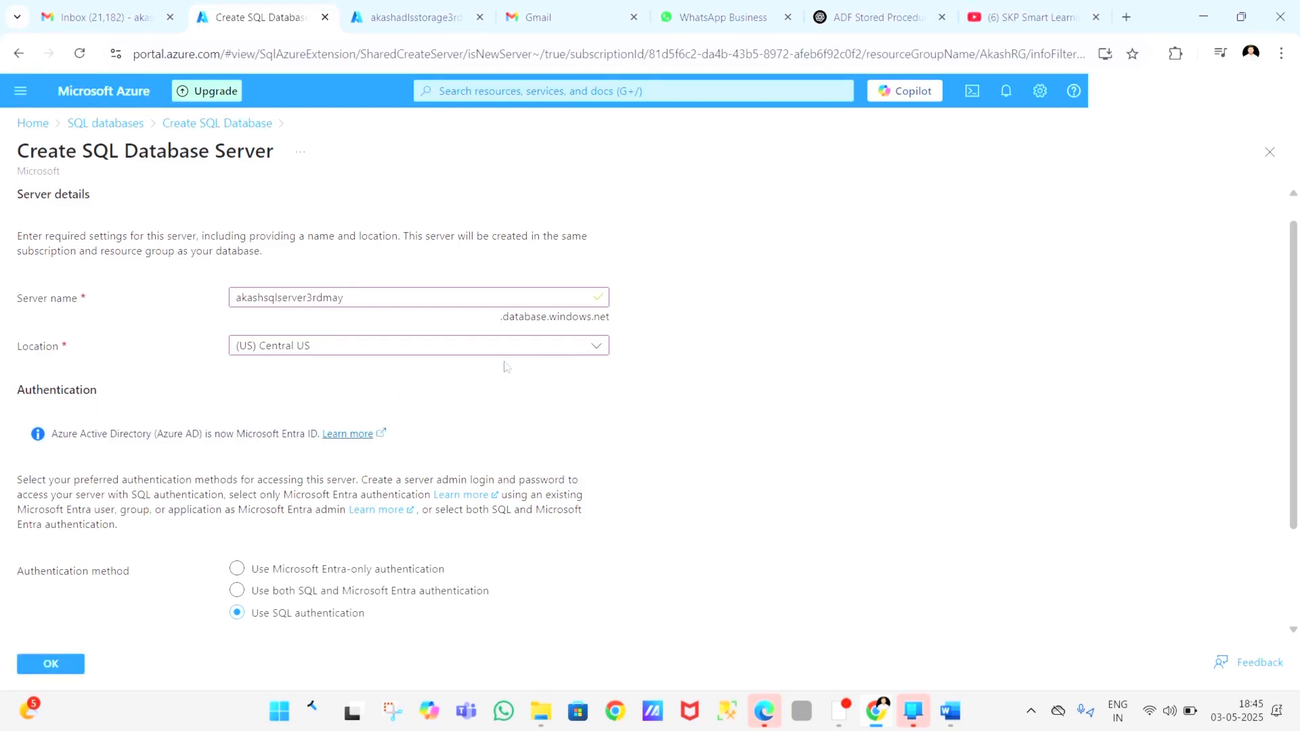
# Step: Enter the server admin login, type and confirm the server admin password, and accept the new server
pyautogui.scroll(-2, 480, 399)
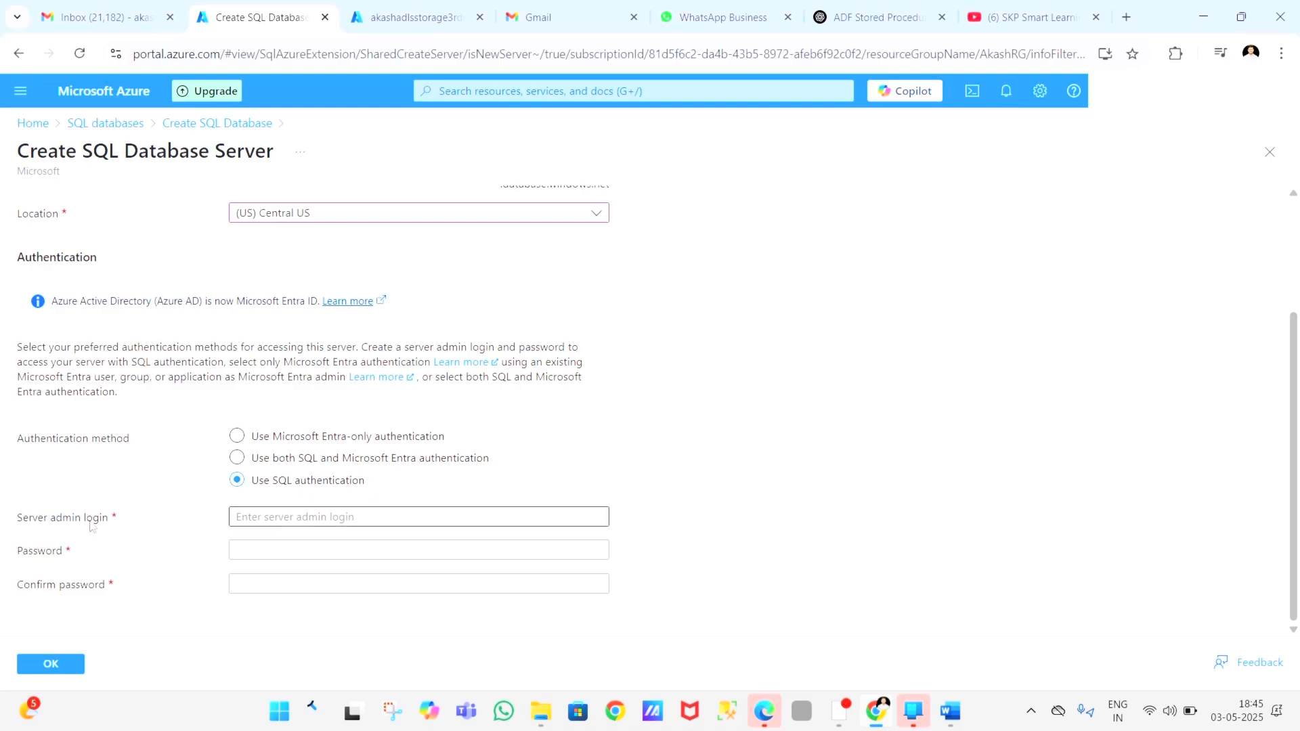
pyautogui.click(266, 519)
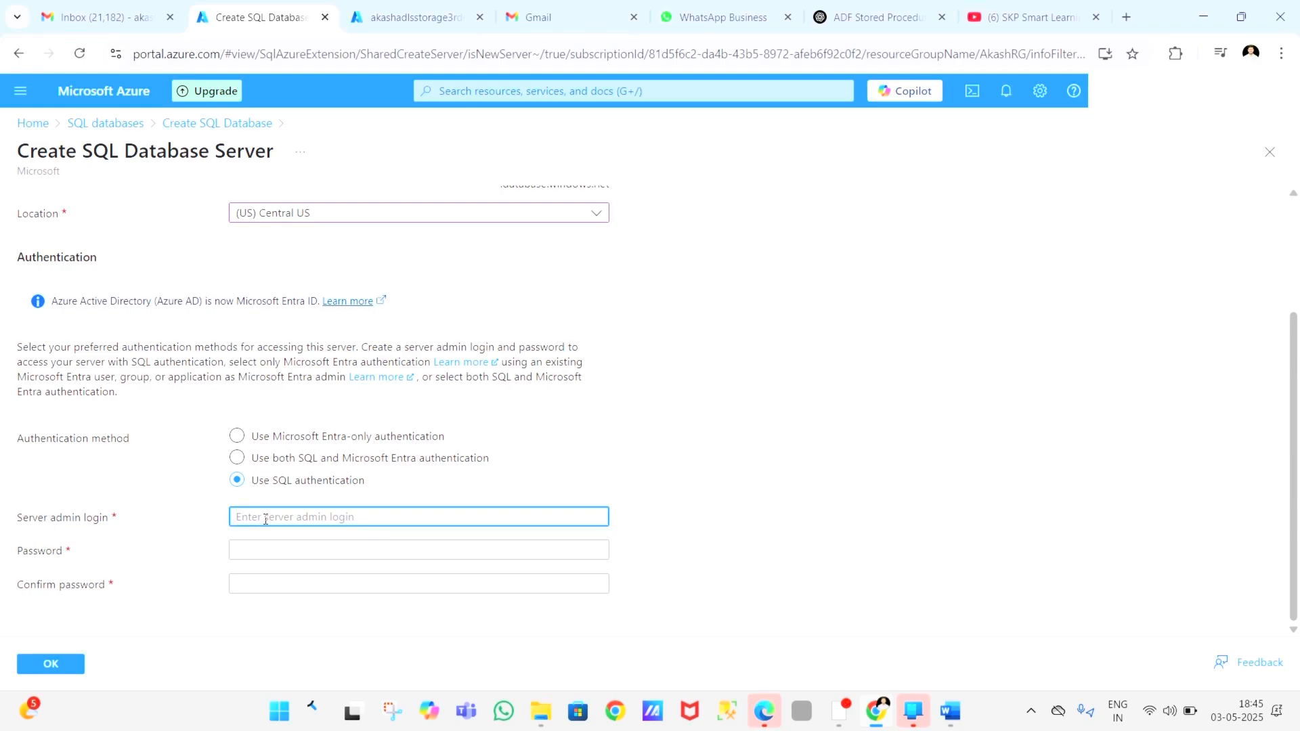
pyautogui.write('Akas')
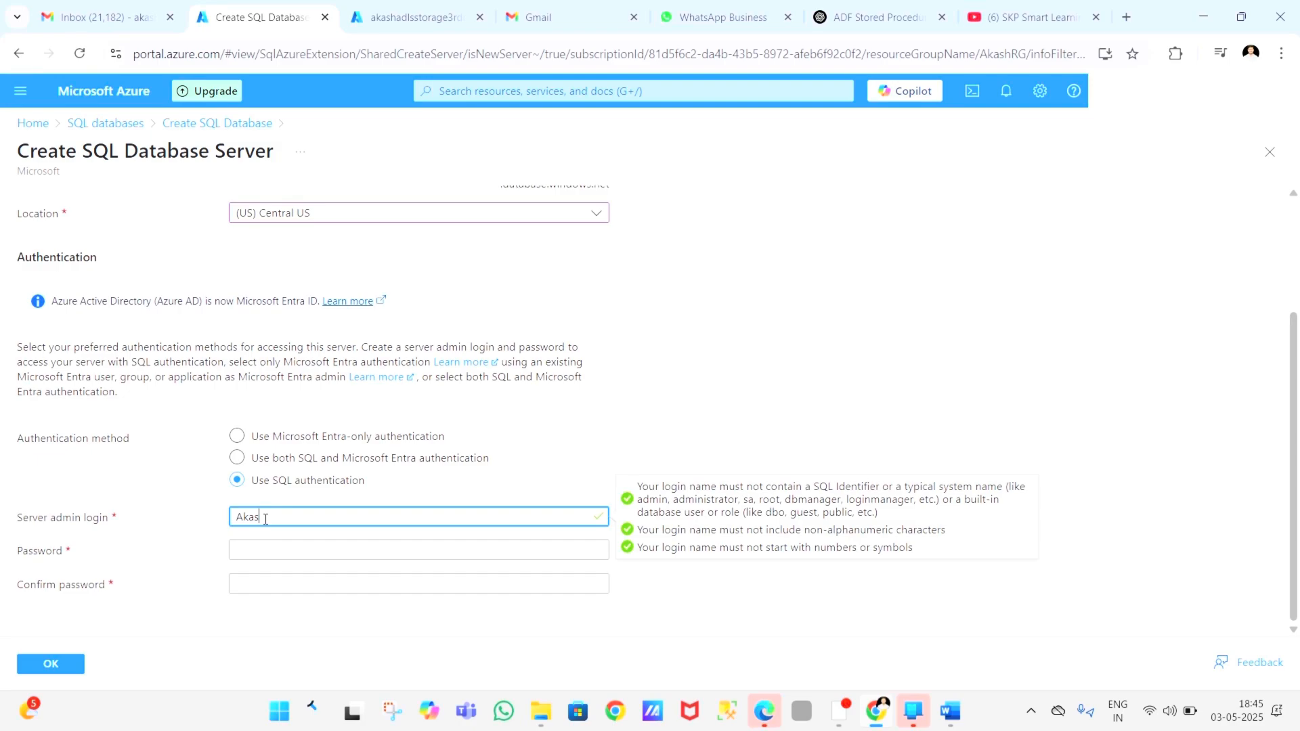
pyautogui.write('hAdmin')
pyautogui.click(273, 547)
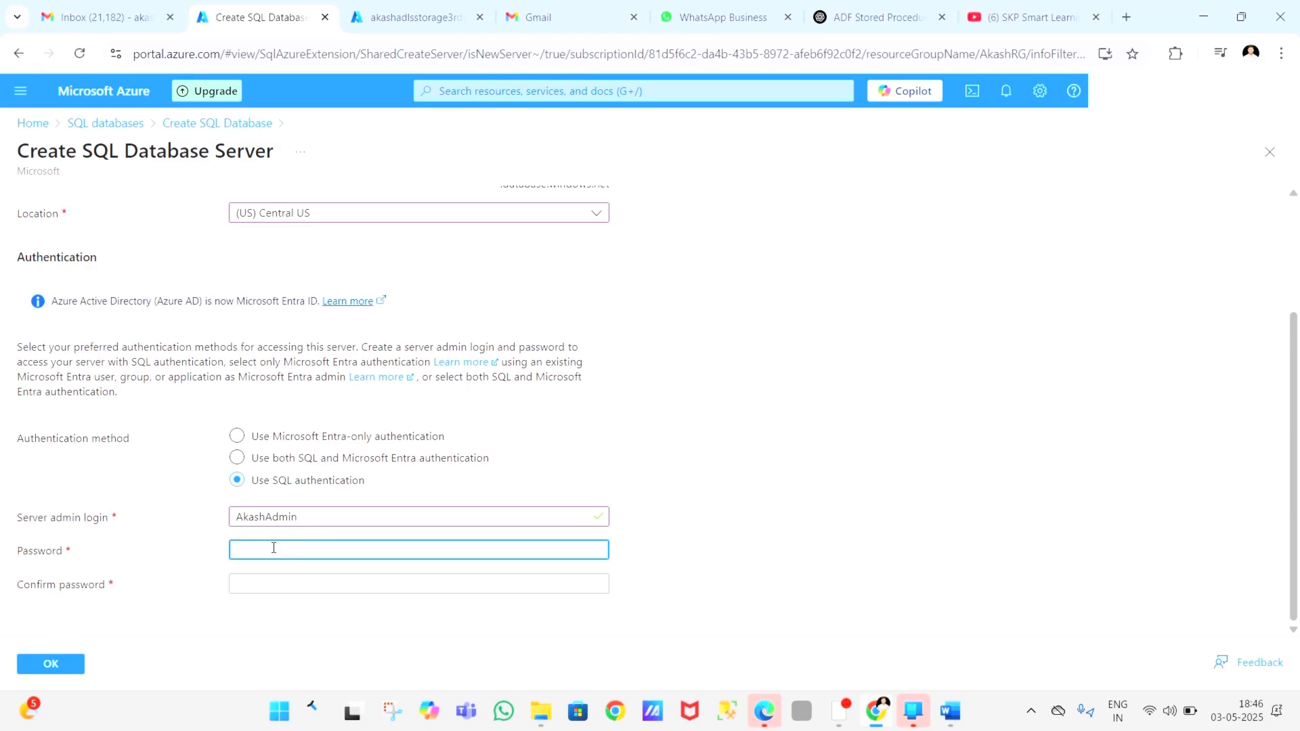
pyautogui.write('•••••')
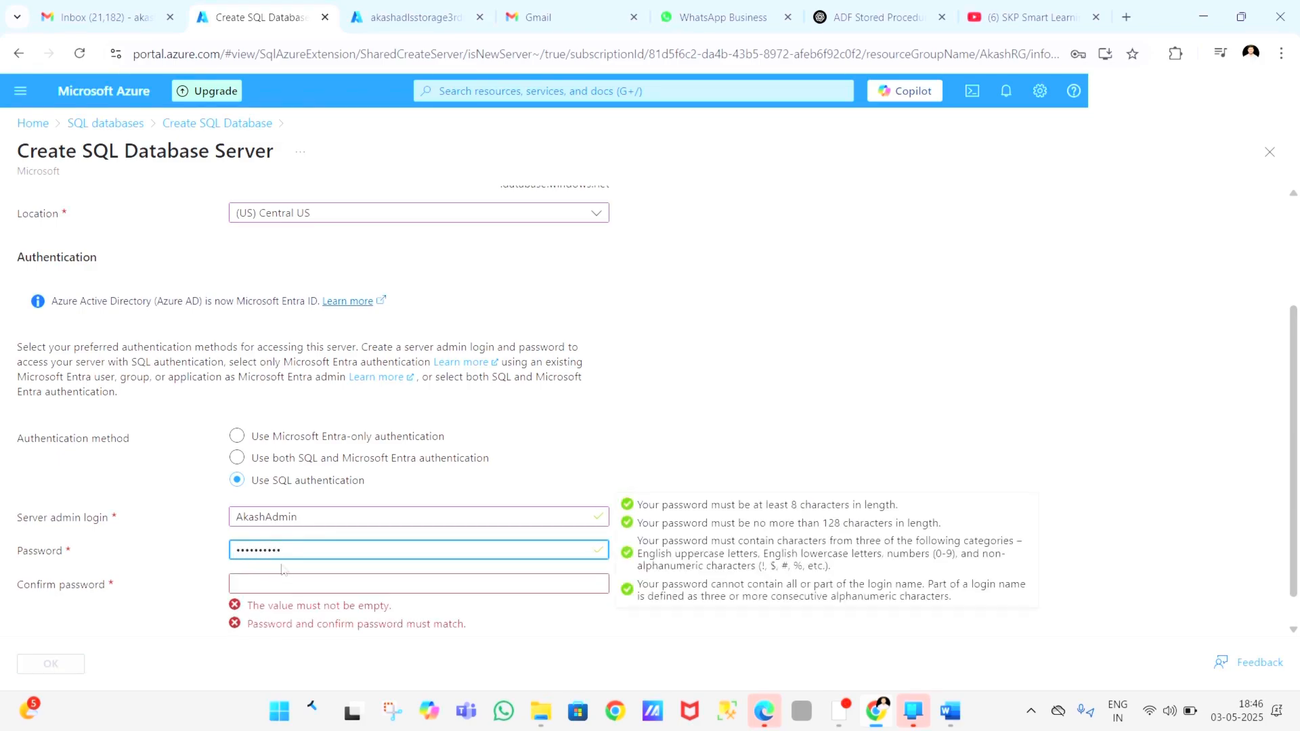
pyautogui.click(283, 586)
pyautogui.write('•')
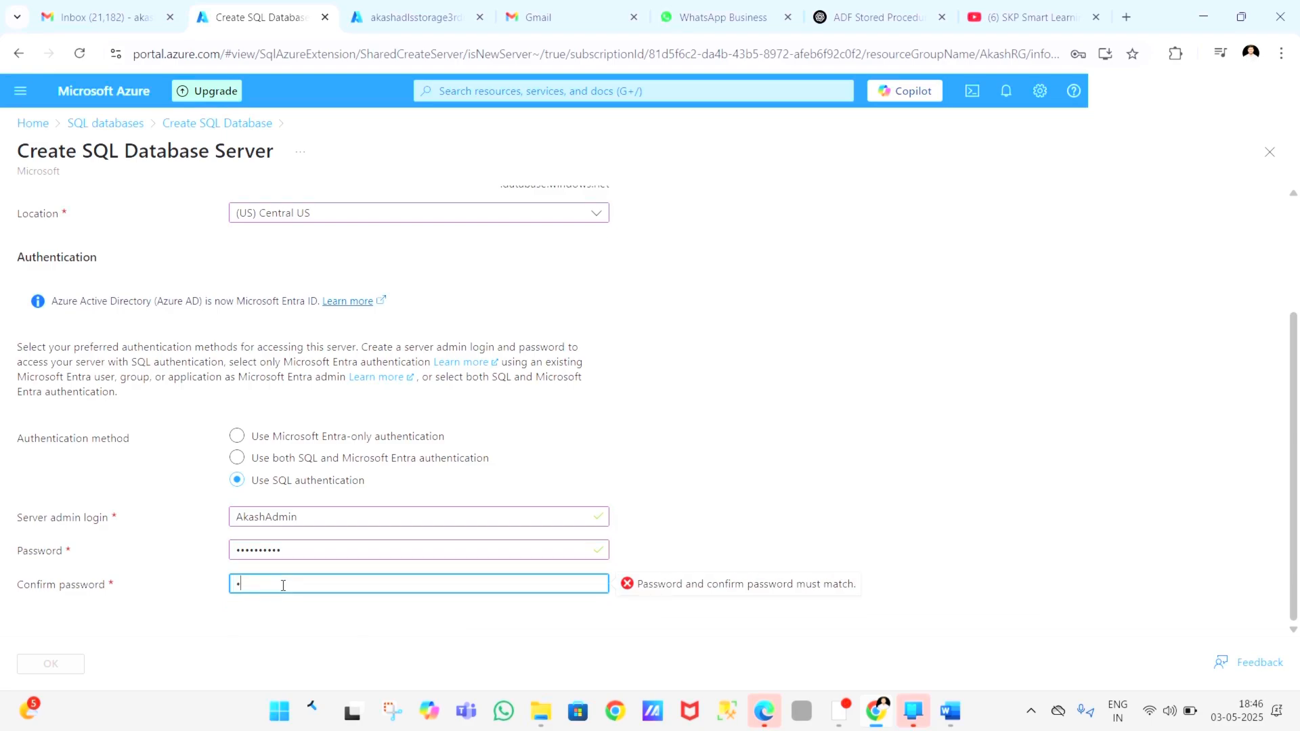
pyautogui.write('••')
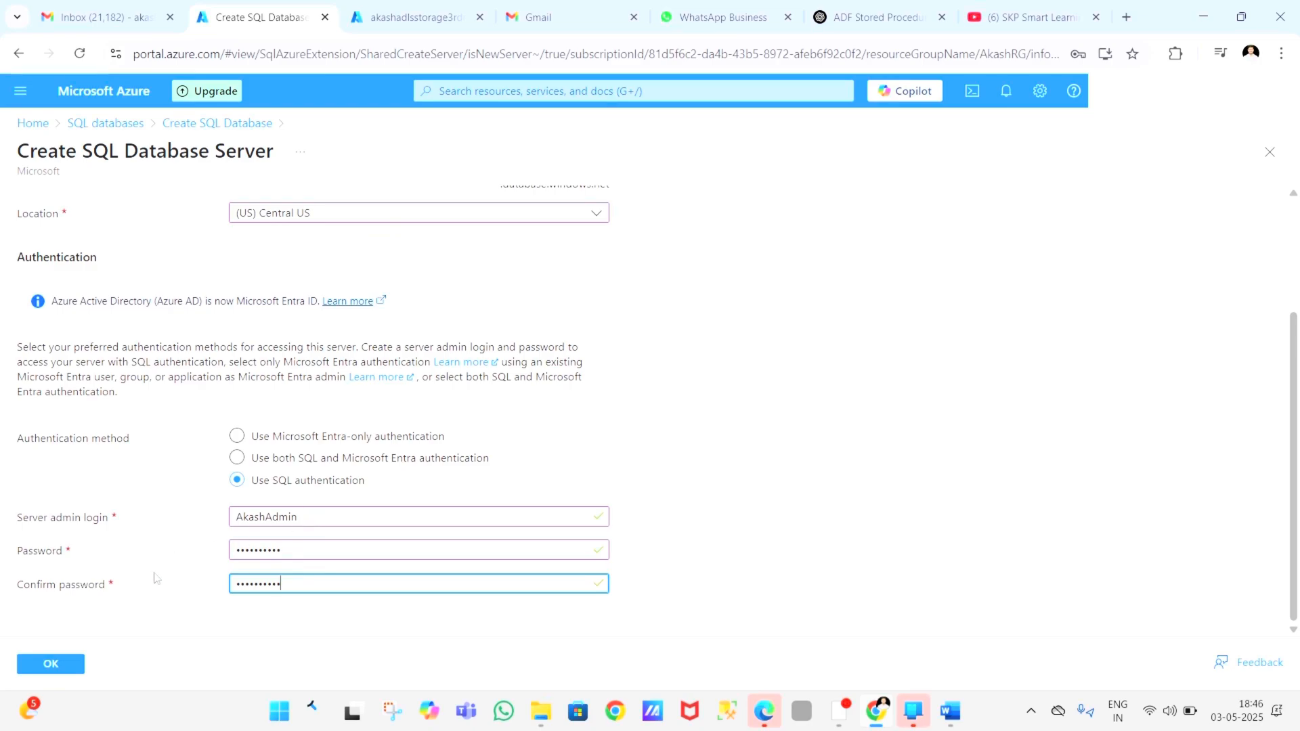
pyautogui.click(50, 664)
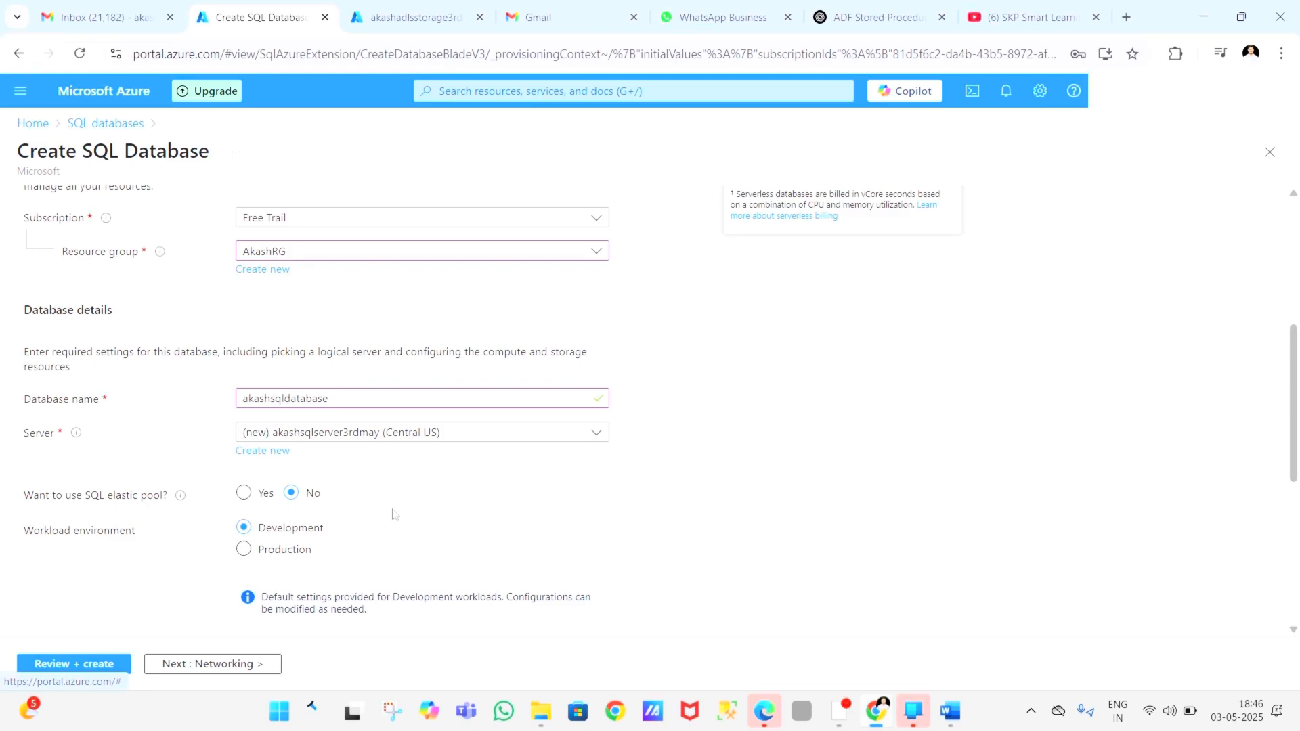
# Step: Configure the database's compute and storage with the Basic (For less demanding workloads) service tier and apply it
pyautogui.scroll(-2, 428, 481)
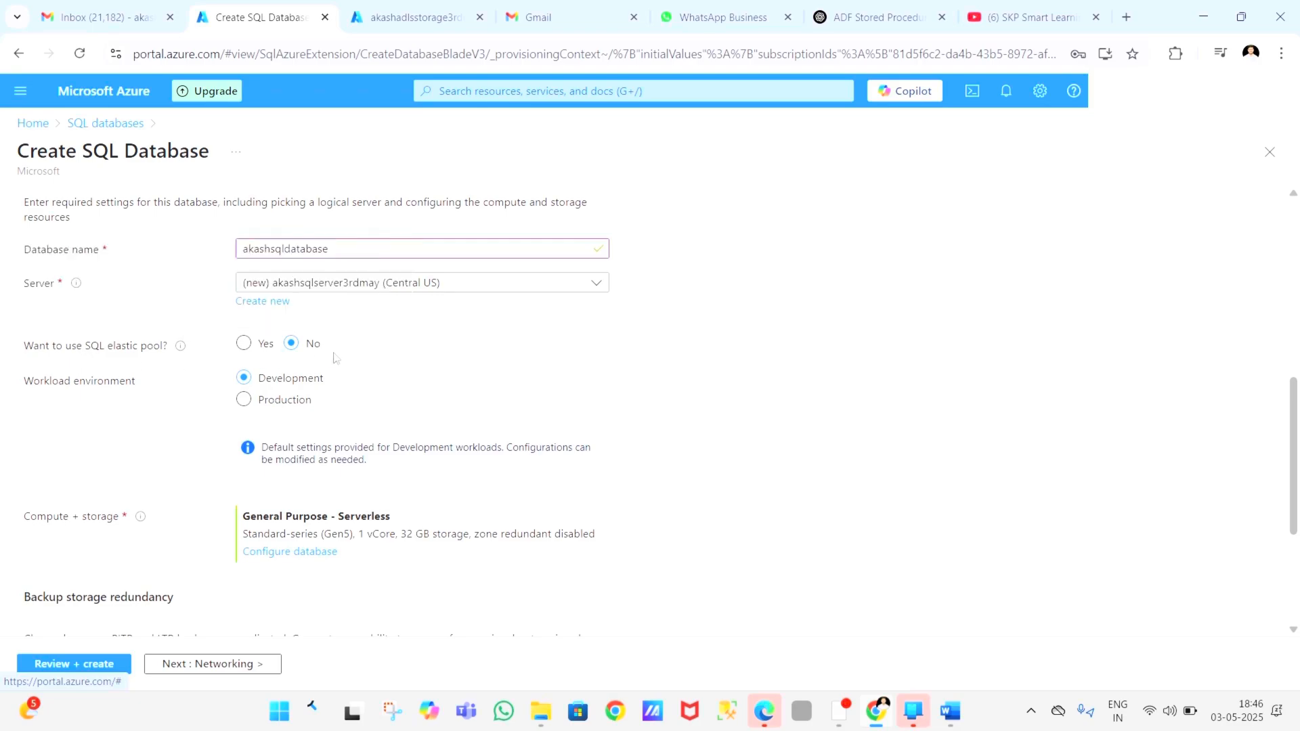
pyautogui.scroll(-3, 492, 392)
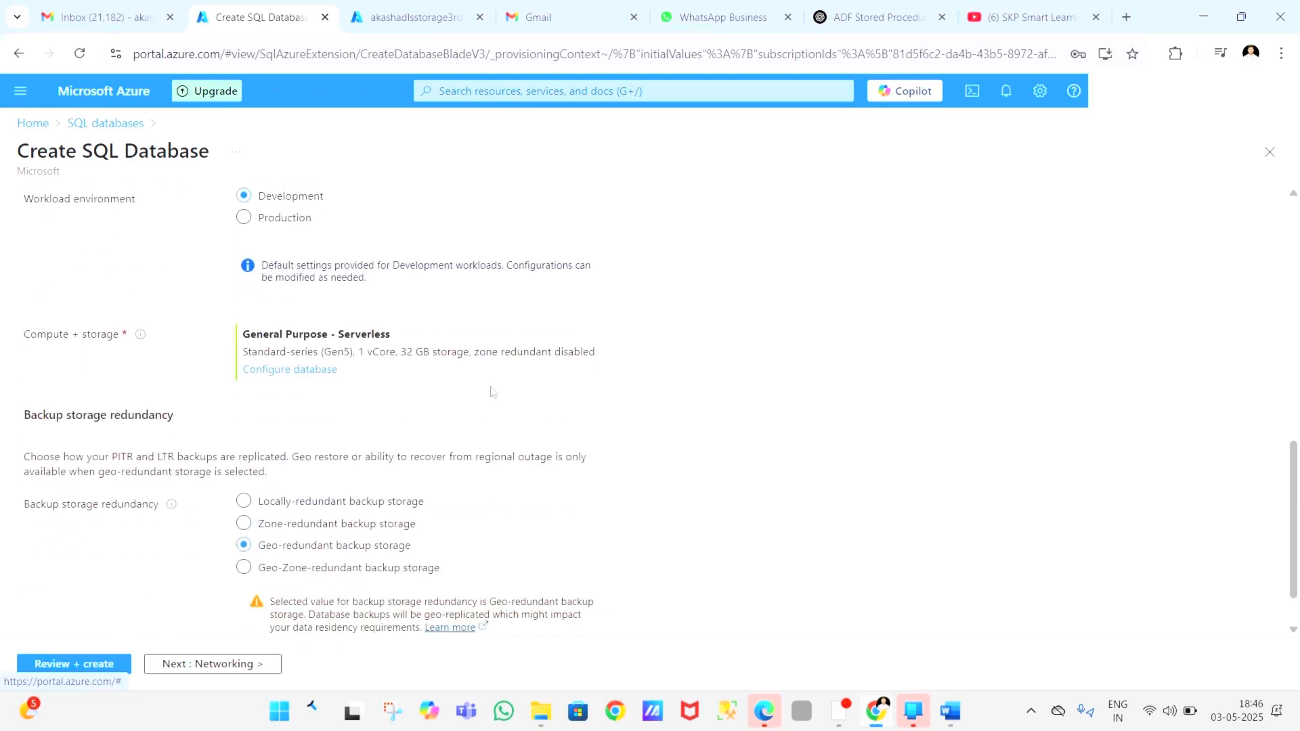
pyautogui.click(289, 371)
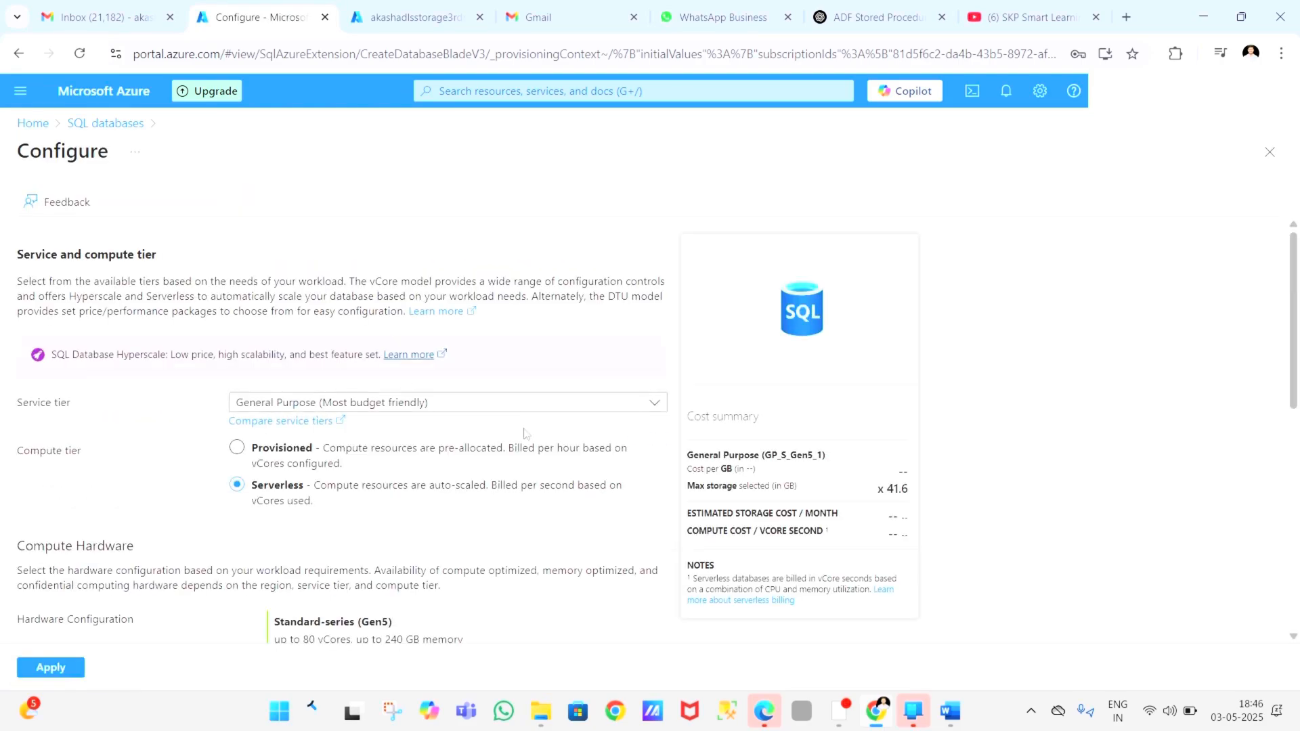
pyautogui.click(578, 410)
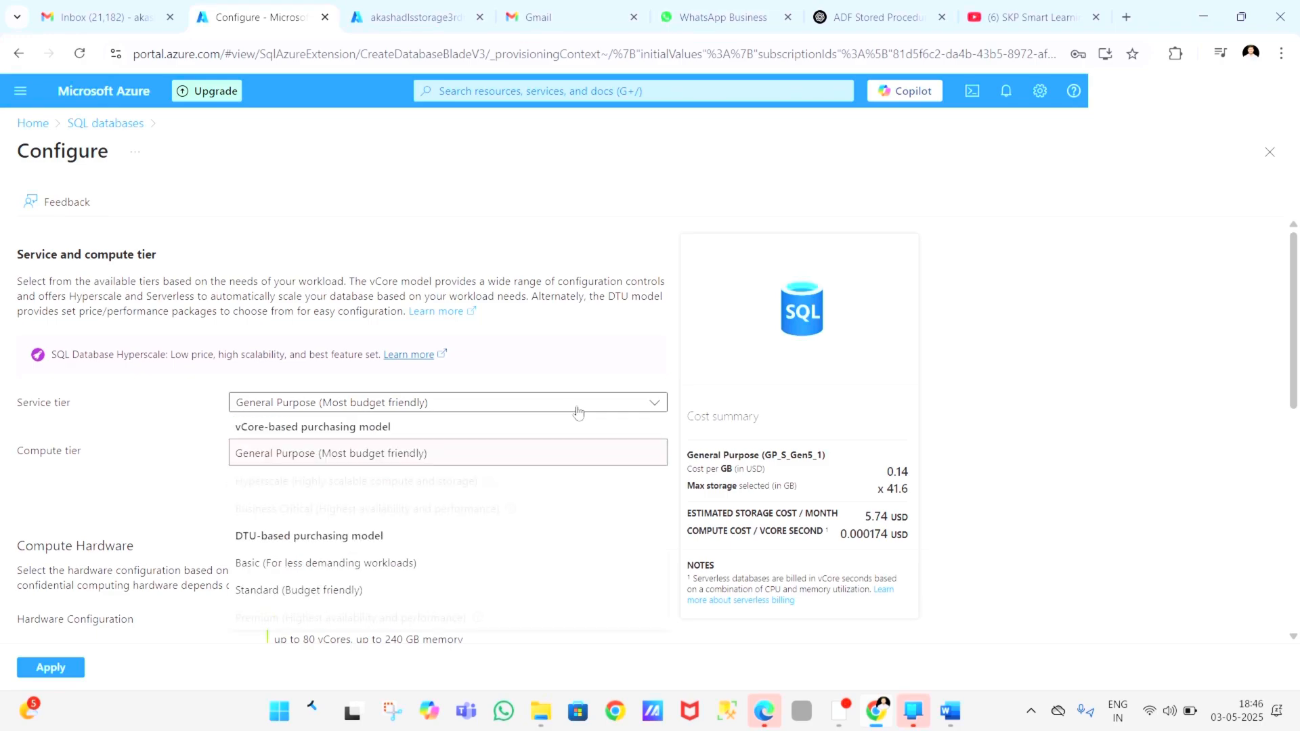
pyautogui.click(401, 563)
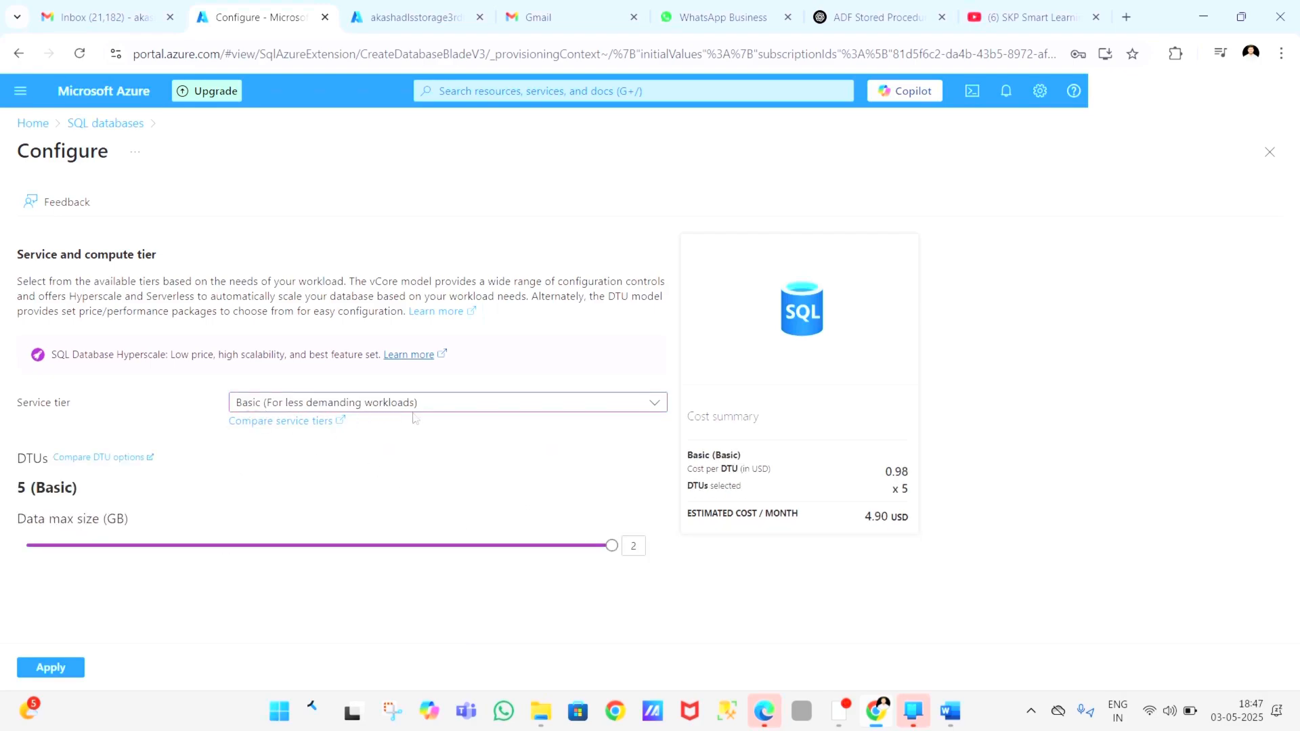
pyautogui.click(47, 668)
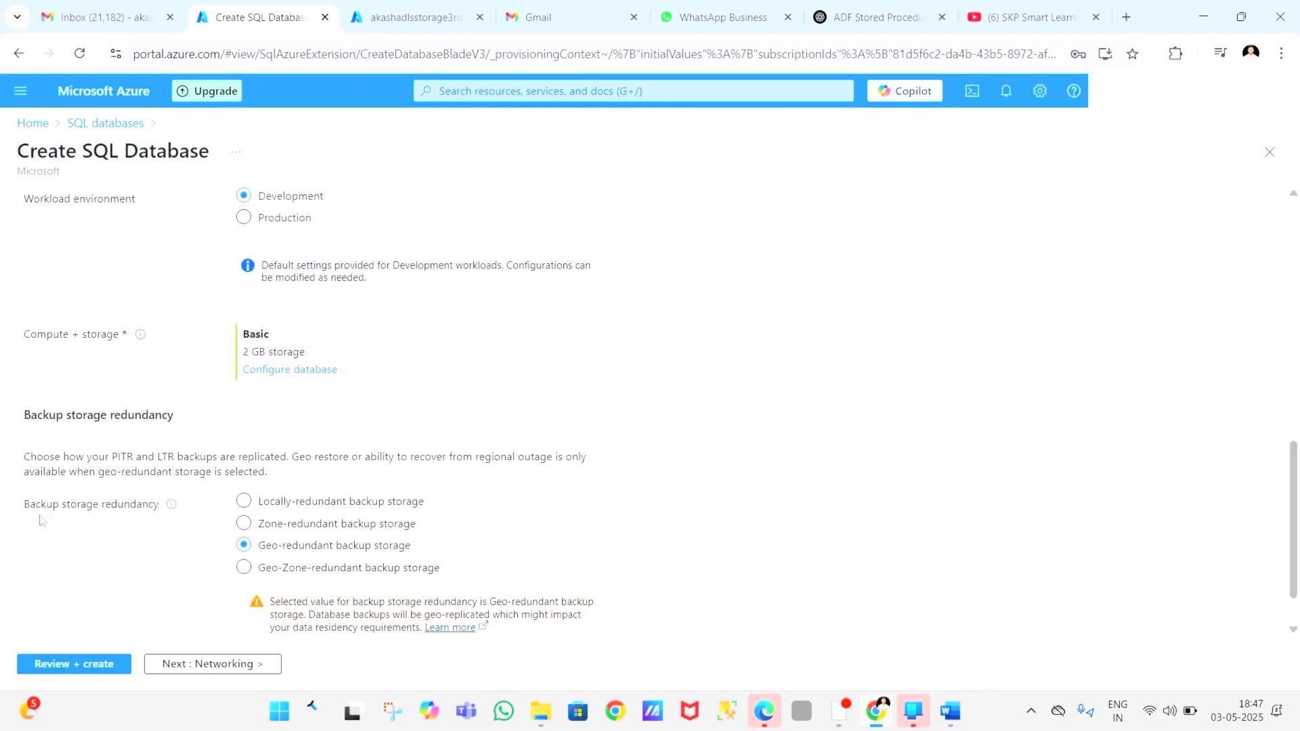
# Step: Choose locally-redundant backup storage and apply the free Azure SQL Database offer to the new database
pyautogui.click(245, 501)
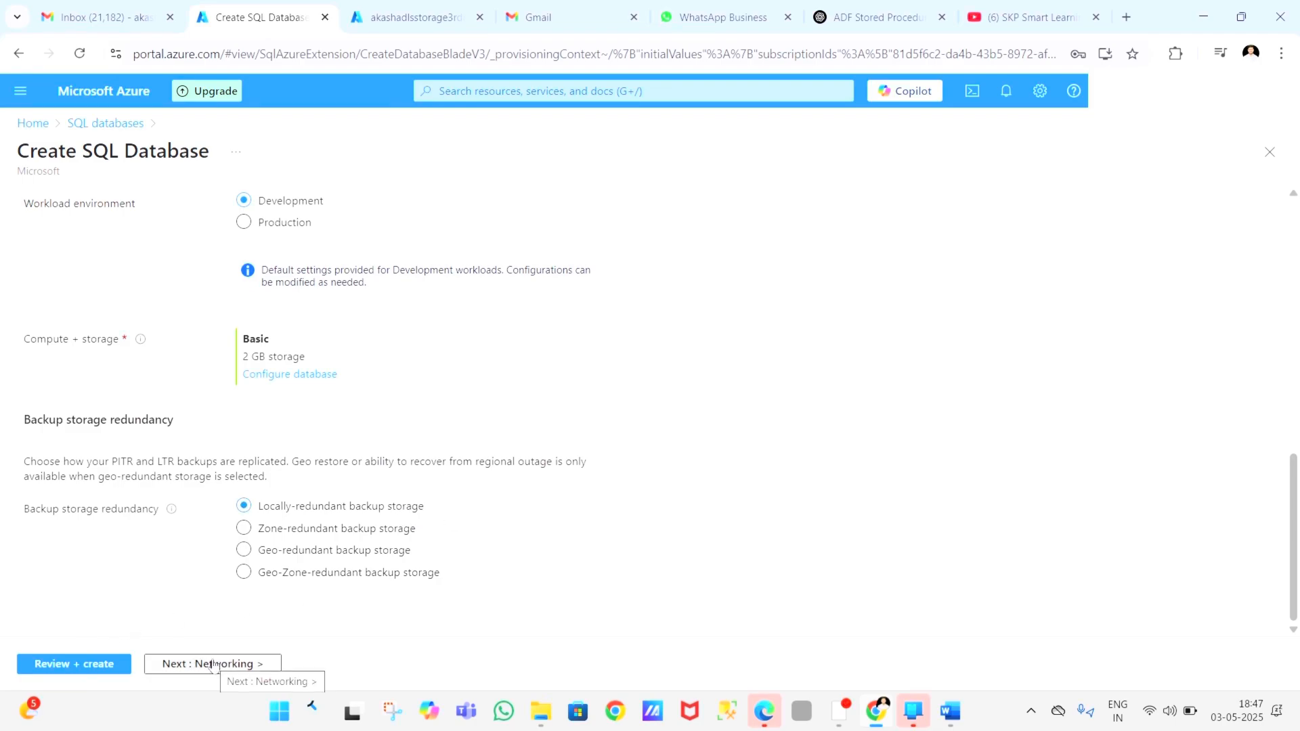
pyautogui.scroll(7, 507, 522)
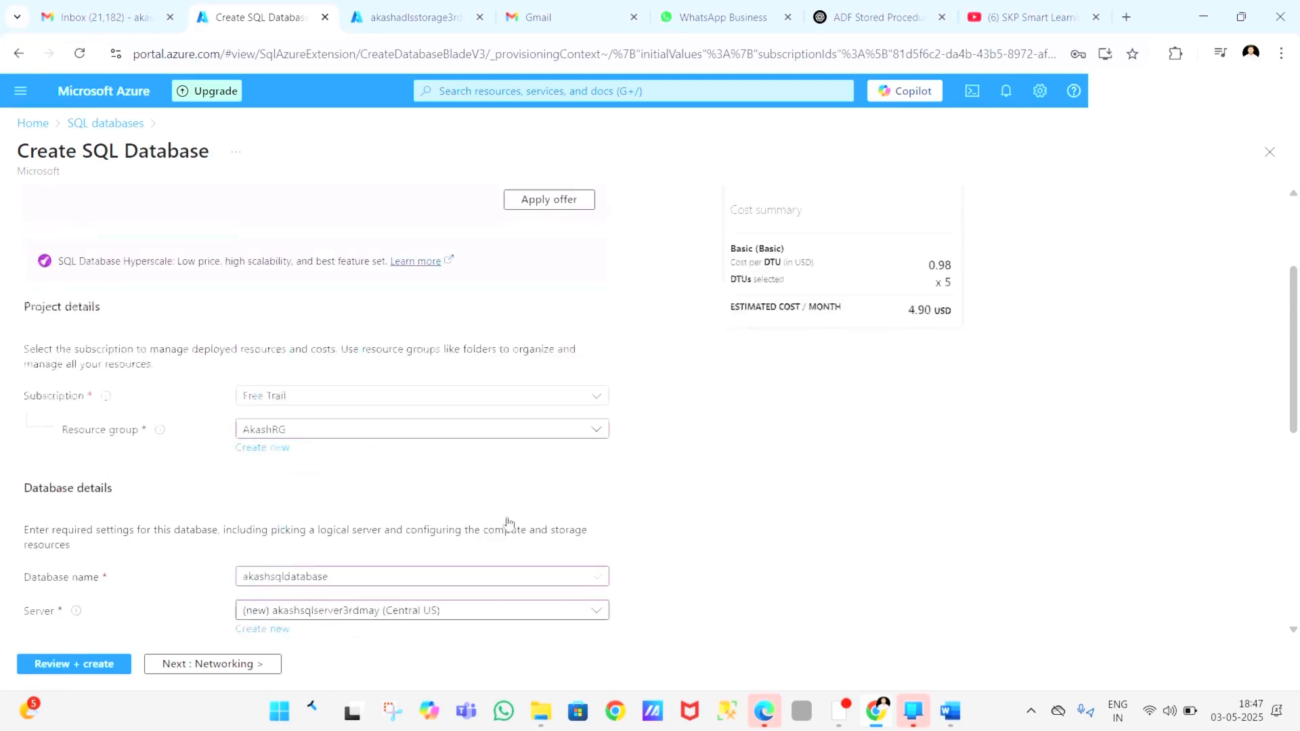
pyautogui.scroll(3, 509, 522)
pyautogui.scroll(-3, 509, 521)
pyautogui.scroll(3, 509, 522)
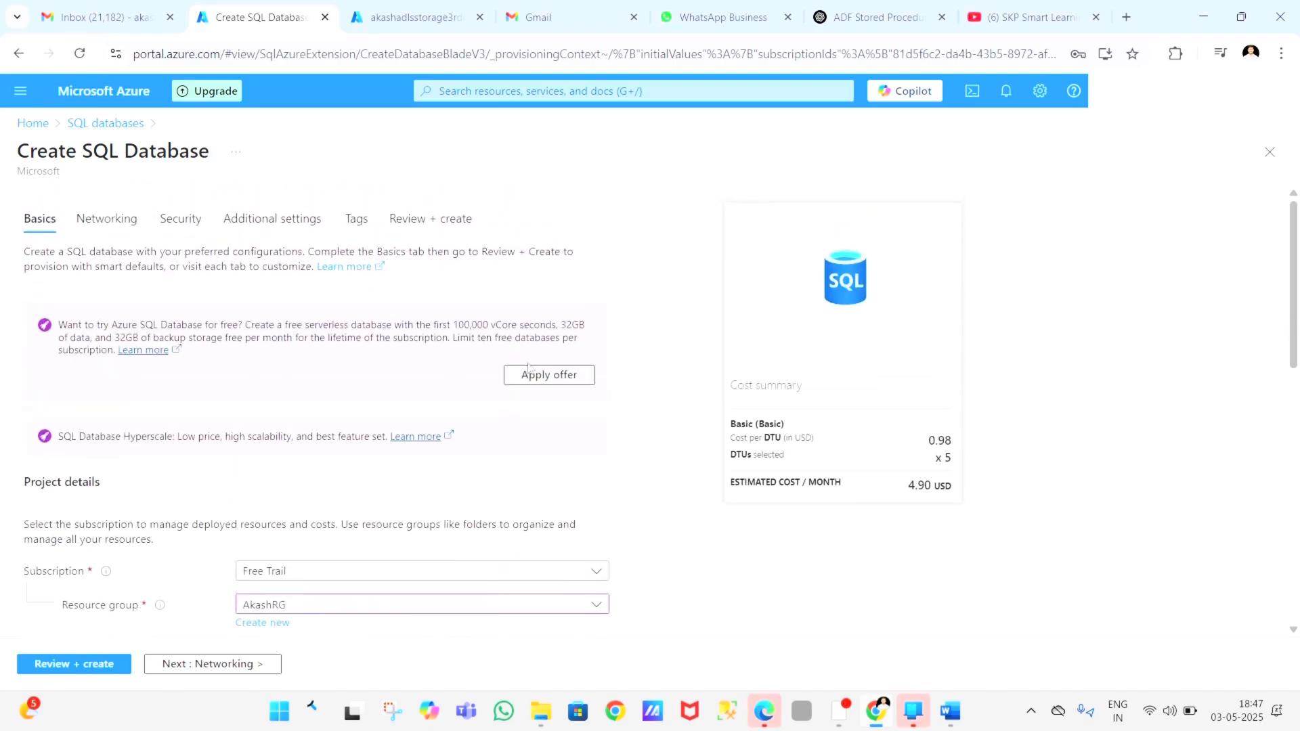
pyautogui.click(549, 375)
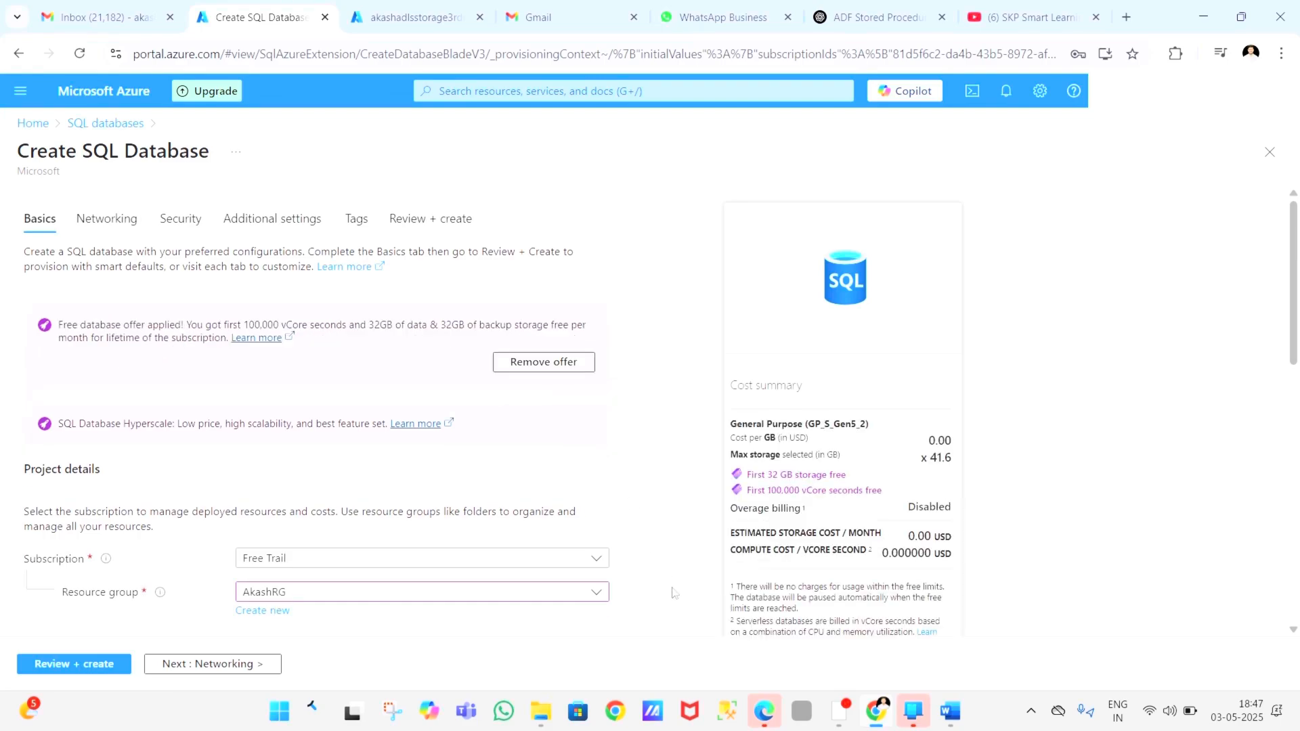
# Step: Set network connectivity to a public endpoint, allowing Azure services and resources to access the server and adding the current client IP address
pyautogui.scroll(-1, 674, 593)
pyautogui.scroll(-3, 674, 593)
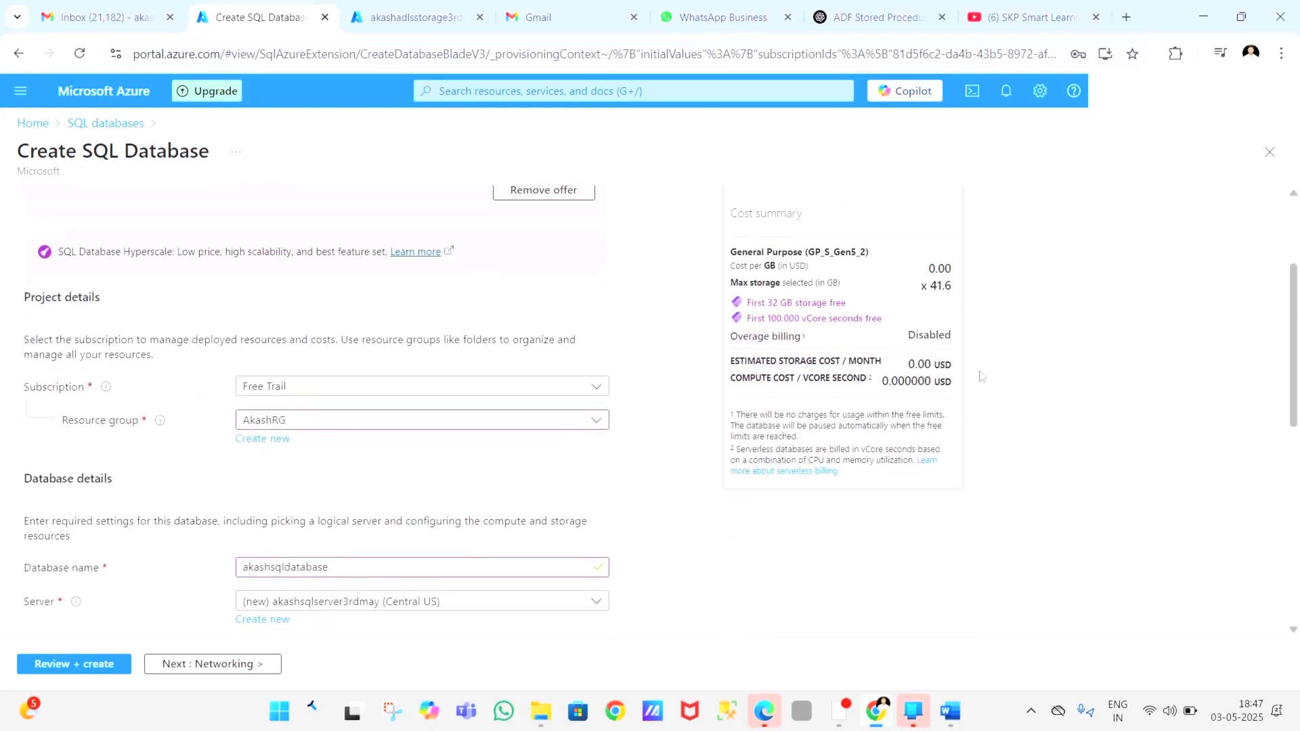
pyautogui.scroll(-10, 586, 514)
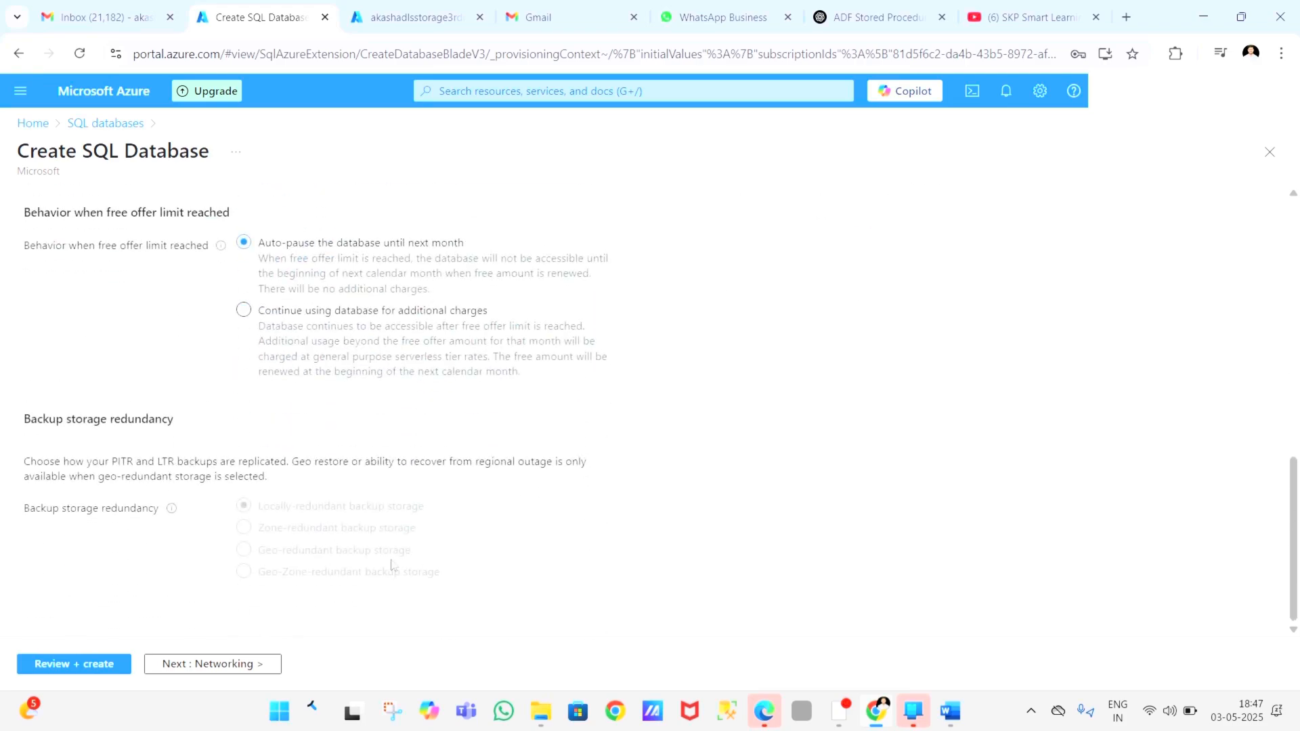
pyautogui.click(224, 667)
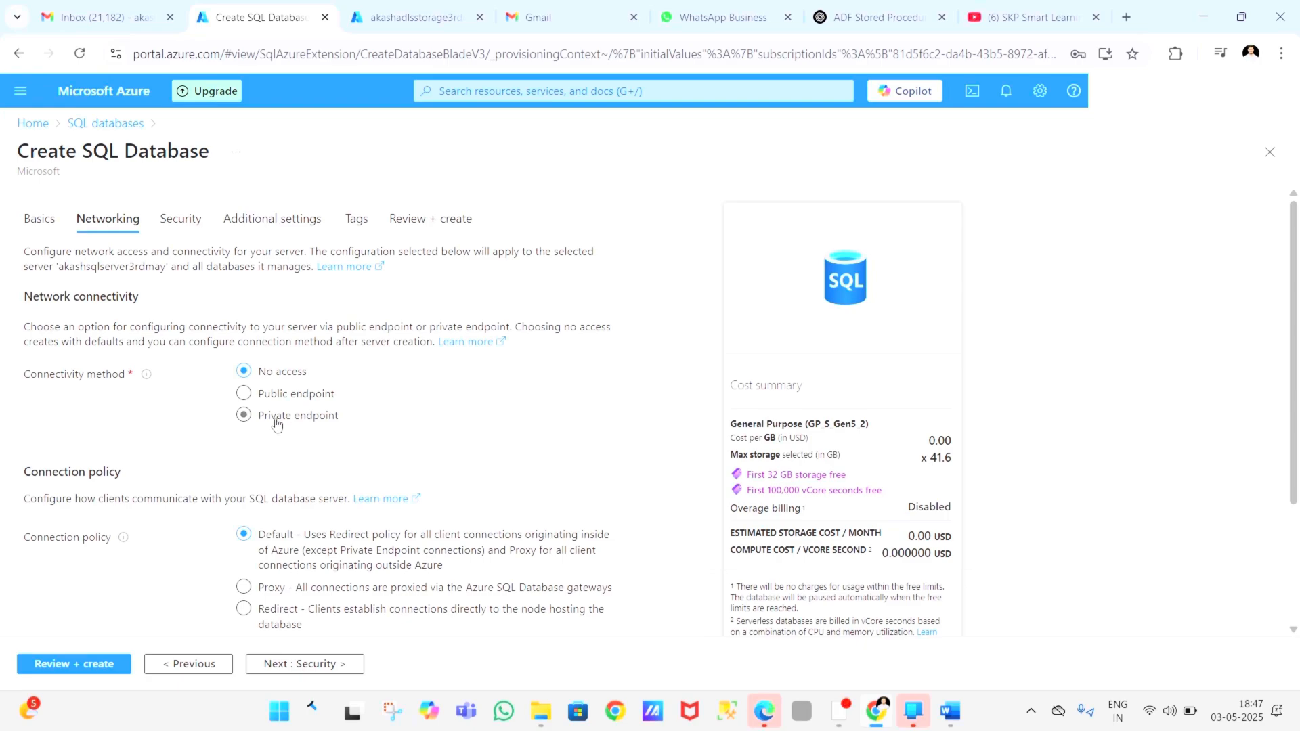
pyautogui.click(244, 394)
pyautogui.scroll(-2, 318, 451)
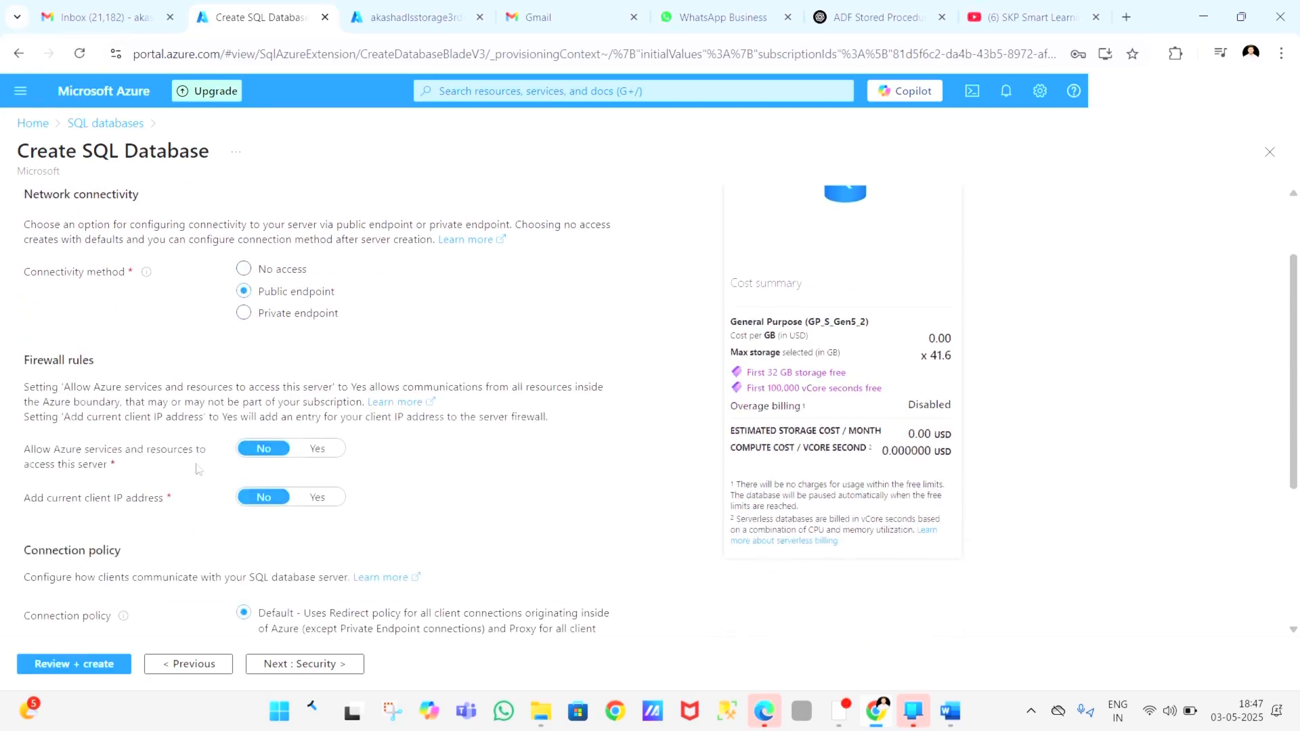
pyautogui.click(318, 446)
pyautogui.click(324, 500)
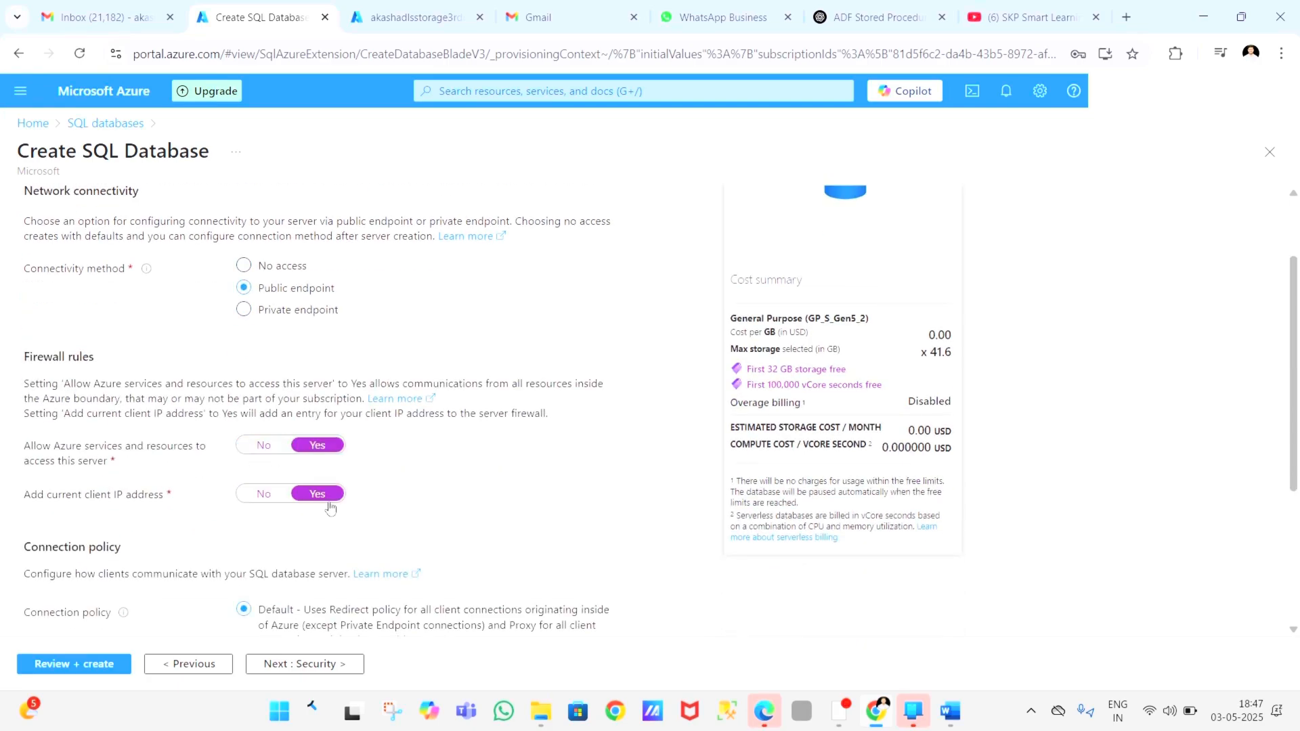
# Step: Keep the default connection policy, security, additional settings and tags, and proceed to the final review of the database
pyautogui.scroll(-4, 369, 531)
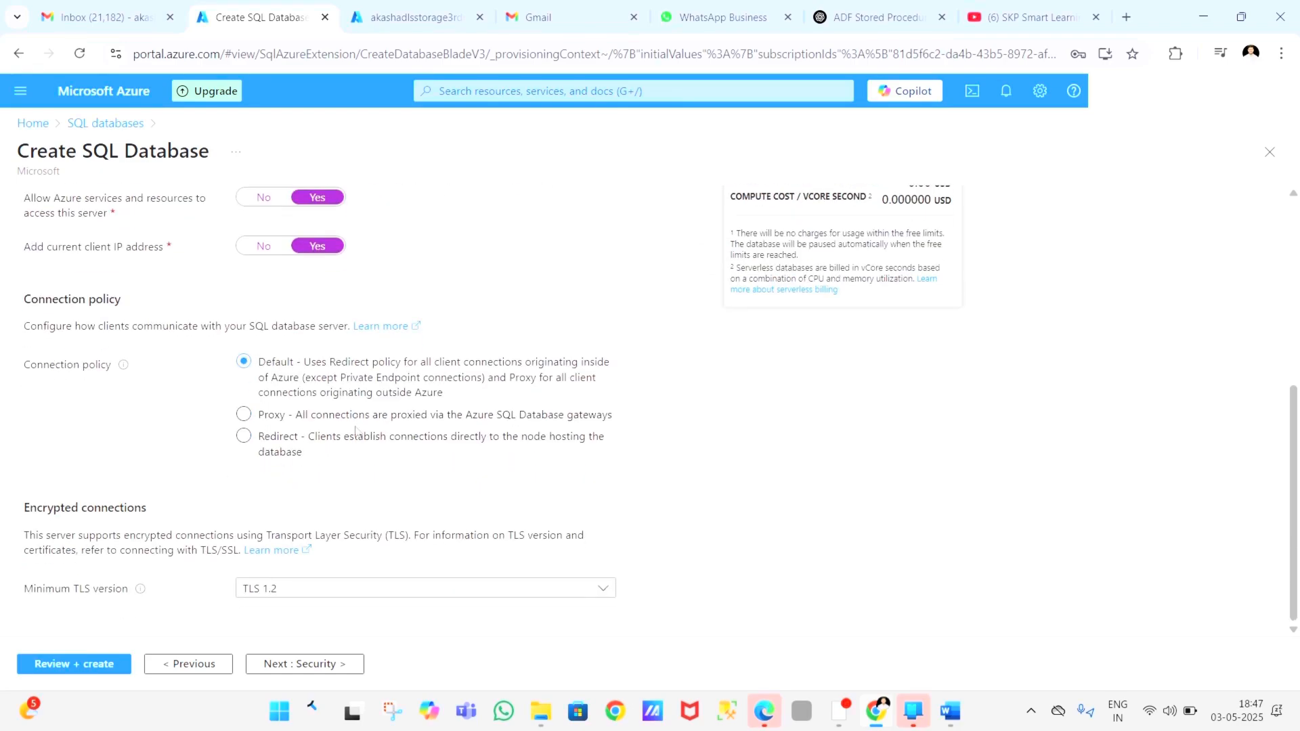
pyautogui.scroll(5, 355, 433)
pyautogui.scroll(-5, 355, 434)
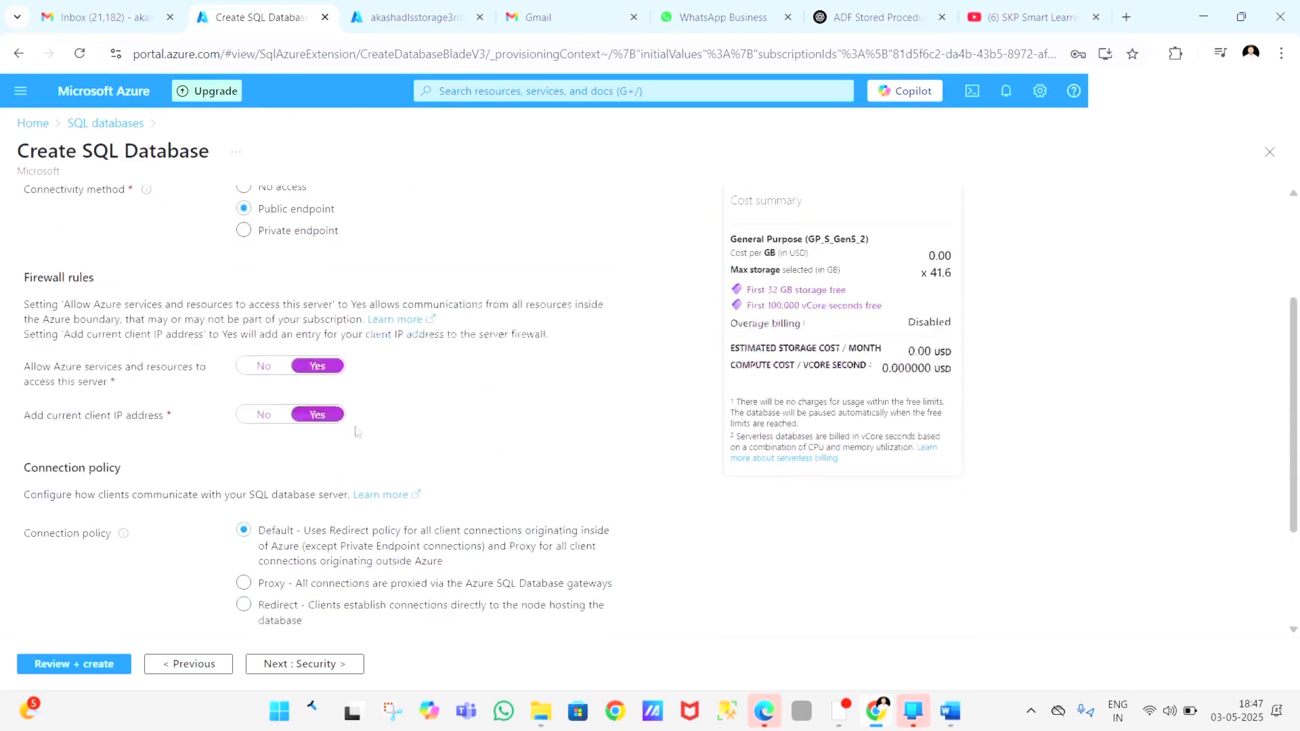
pyautogui.click(300, 664)
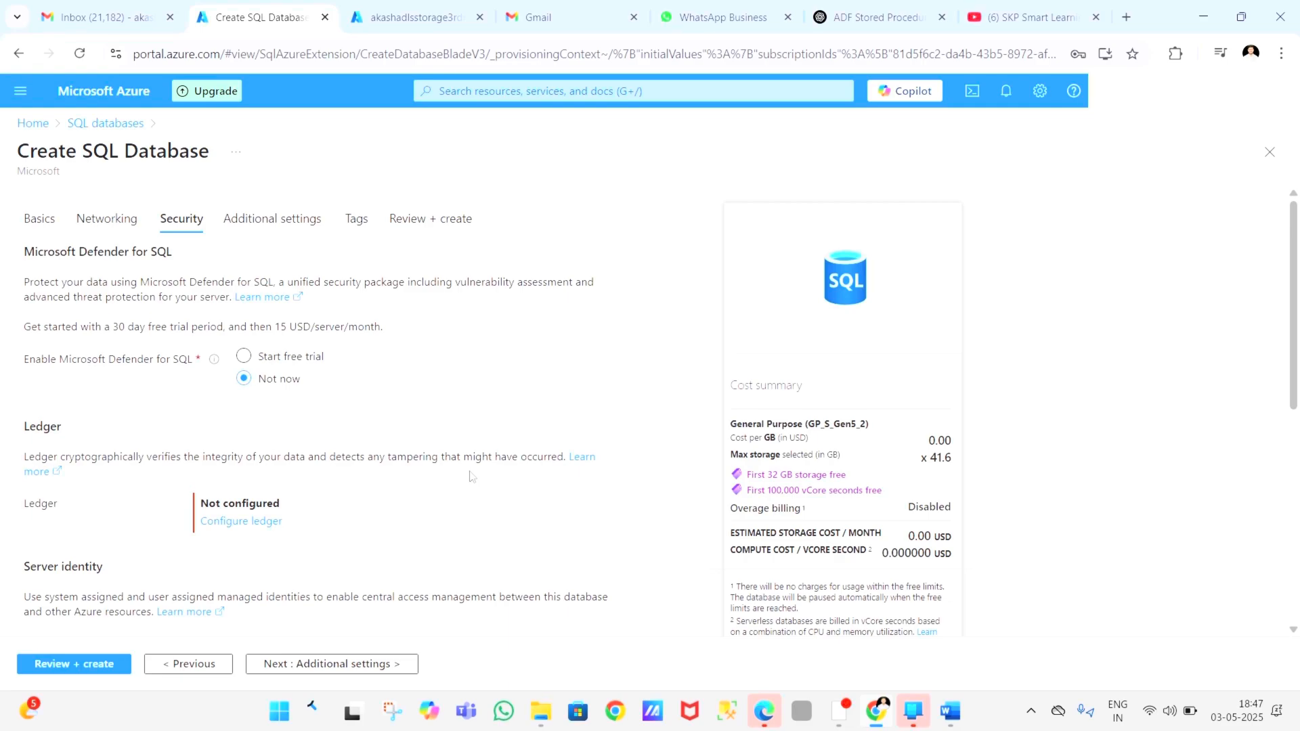
pyautogui.scroll(-8, 472, 476)
pyautogui.click(330, 665)
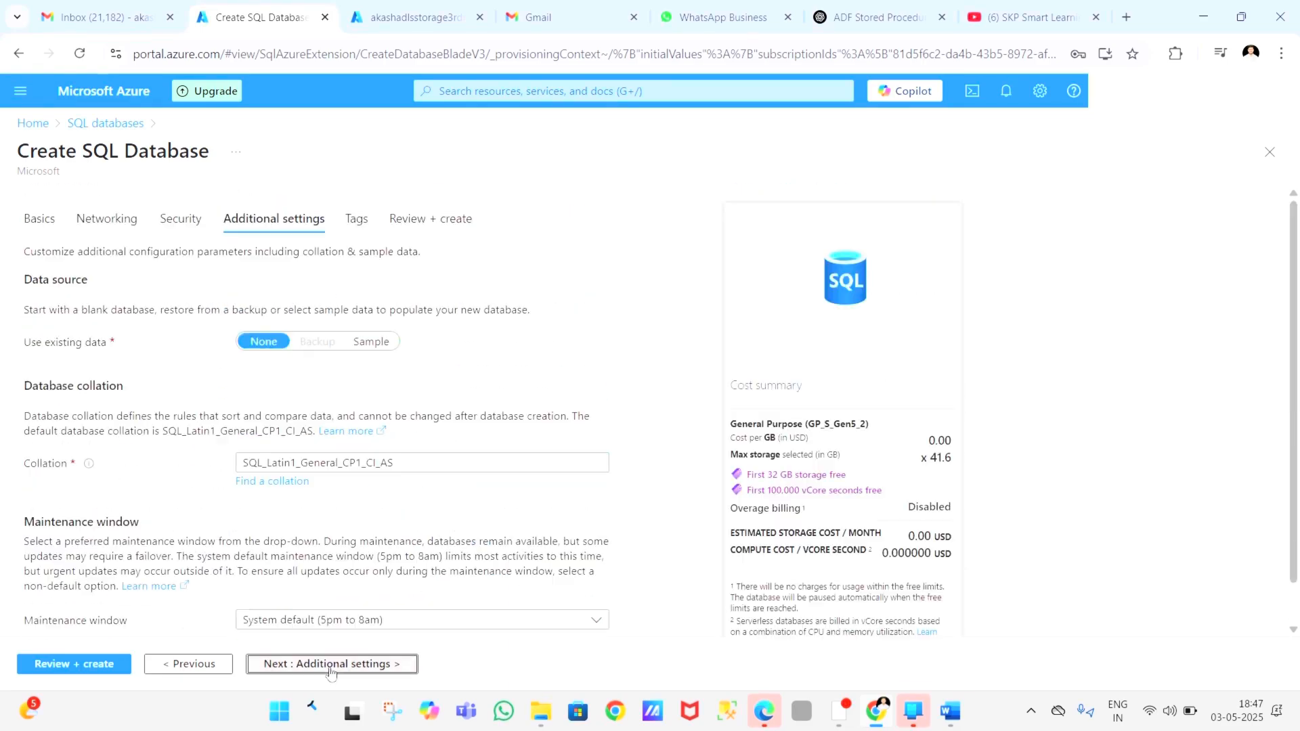
pyautogui.scroll(-1, 329, 666)
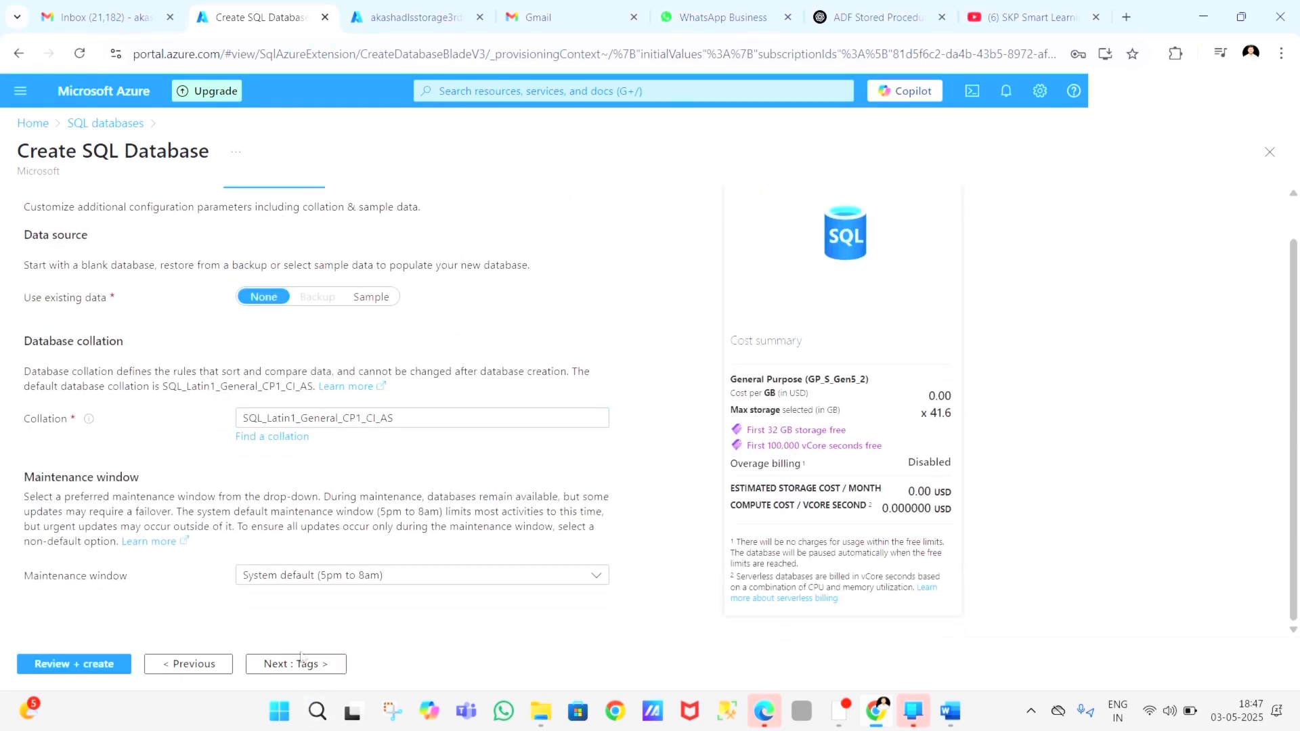
pyautogui.click(299, 663)
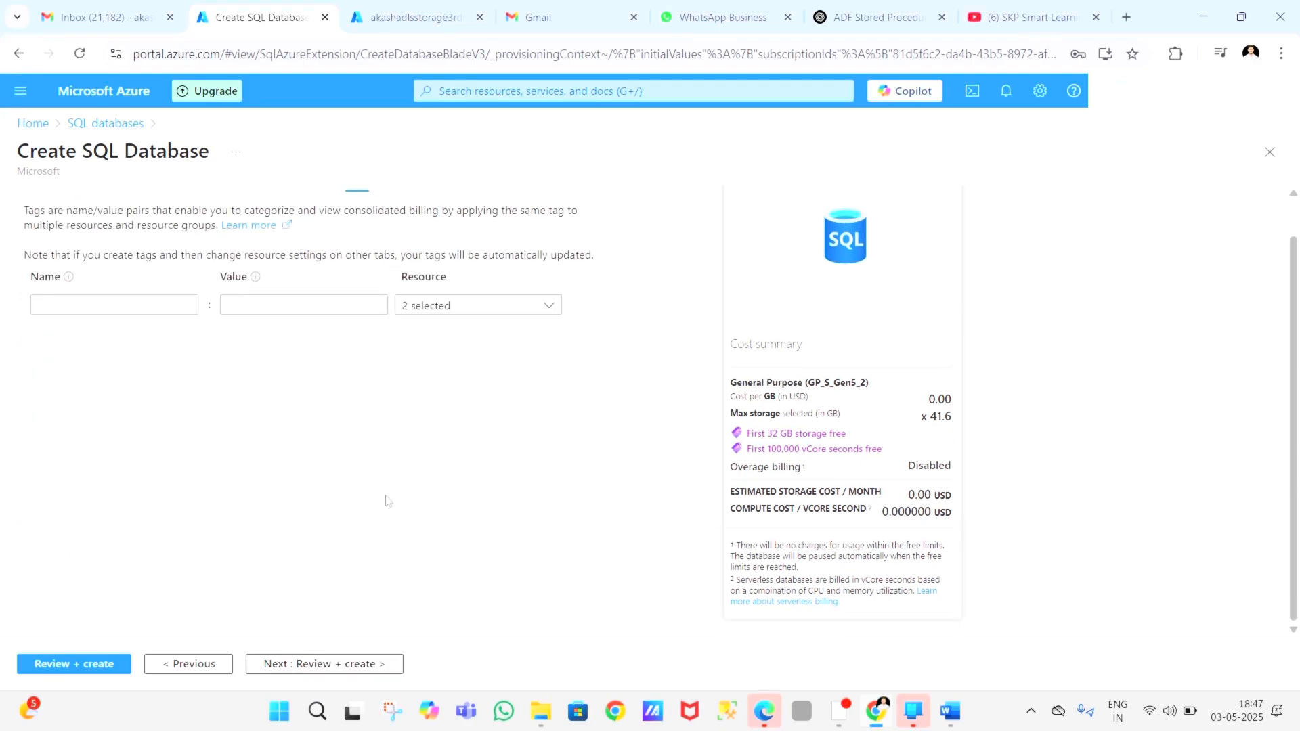
pyautogui.click(299, 665)
# Step: Review the configuration summary, covering the basics, networking, security and additional settings of the new database
pyautogui.scroll(-10, 469, 522)
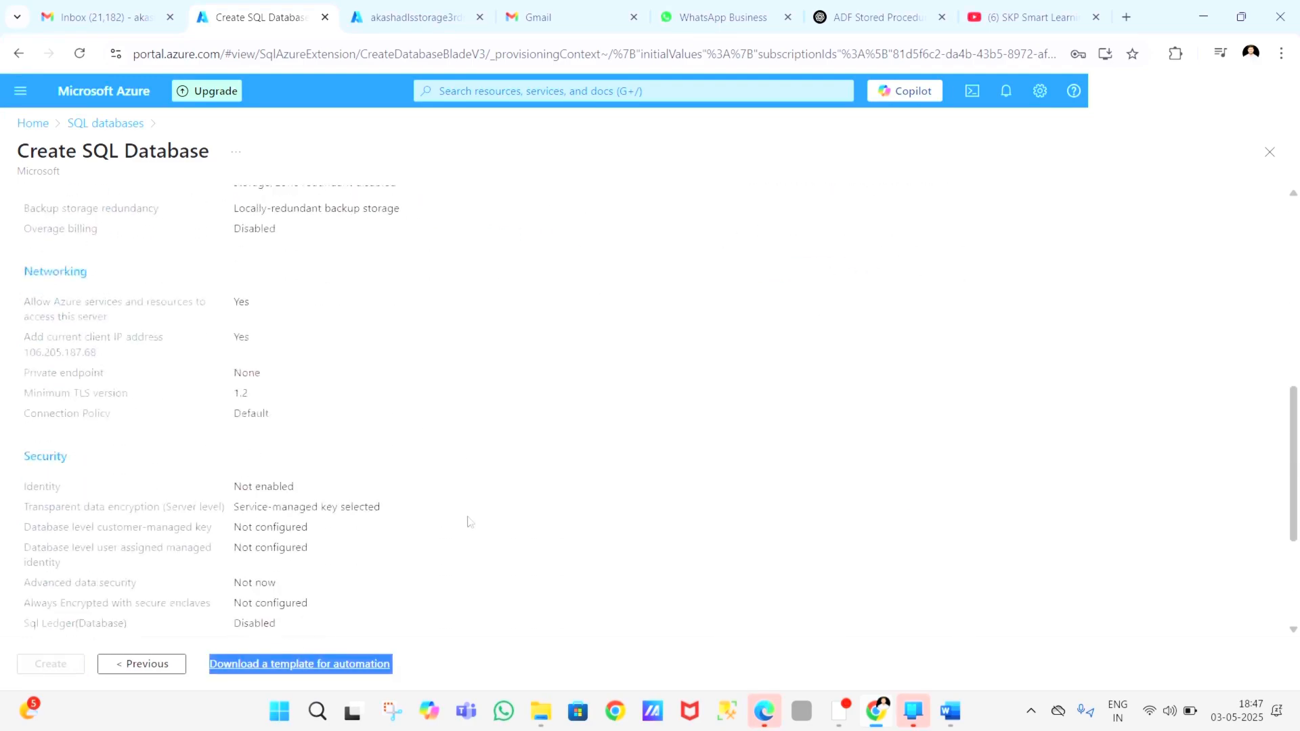
pyautogui.scroll(-3, 469, 521)
pyautogui.scroll(10, 415, 420)
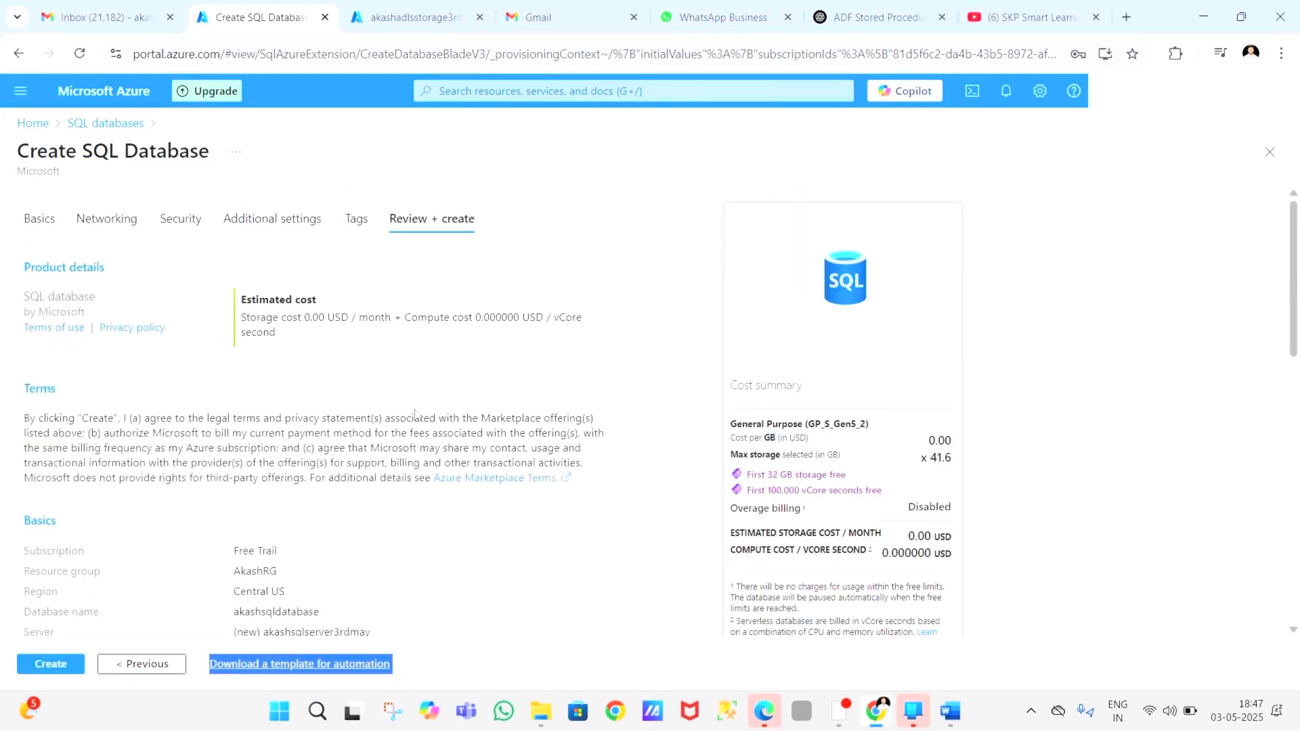
pyautogui.scroll(-6, 415, 414)
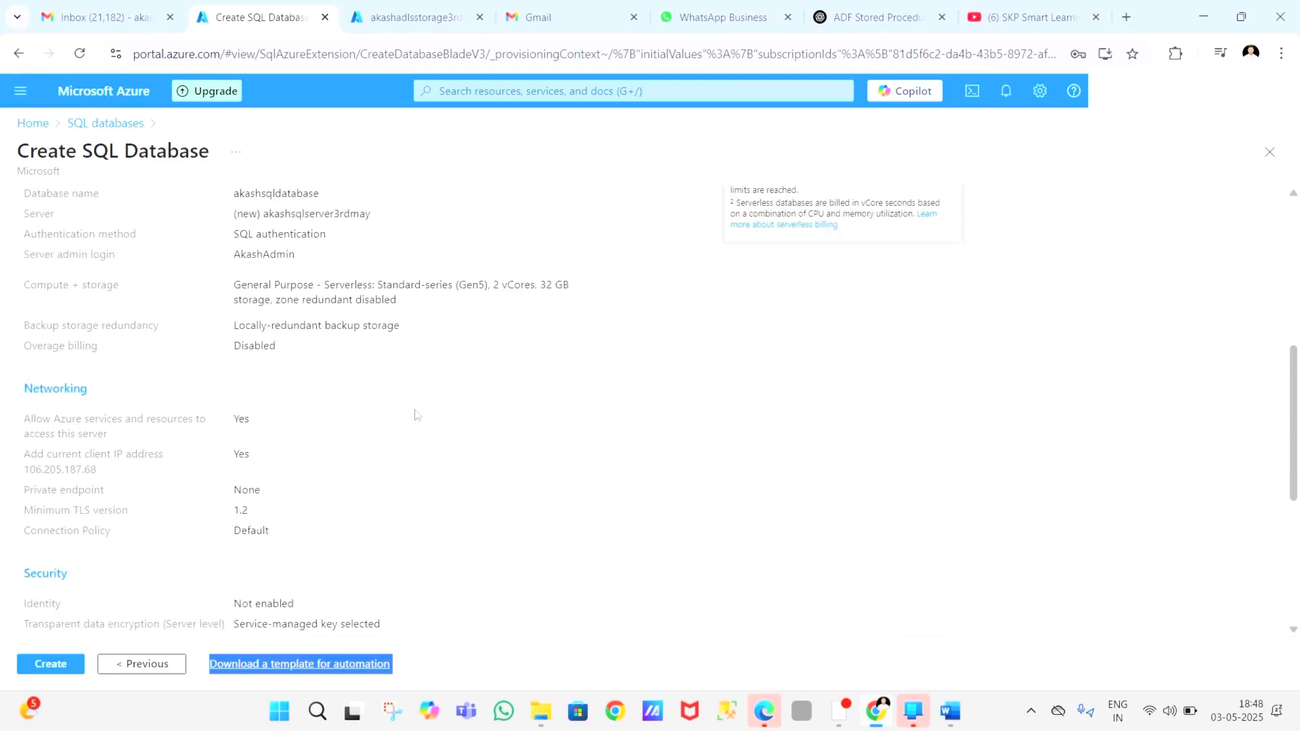
pyautogui.scroll(-3, 414, 414)
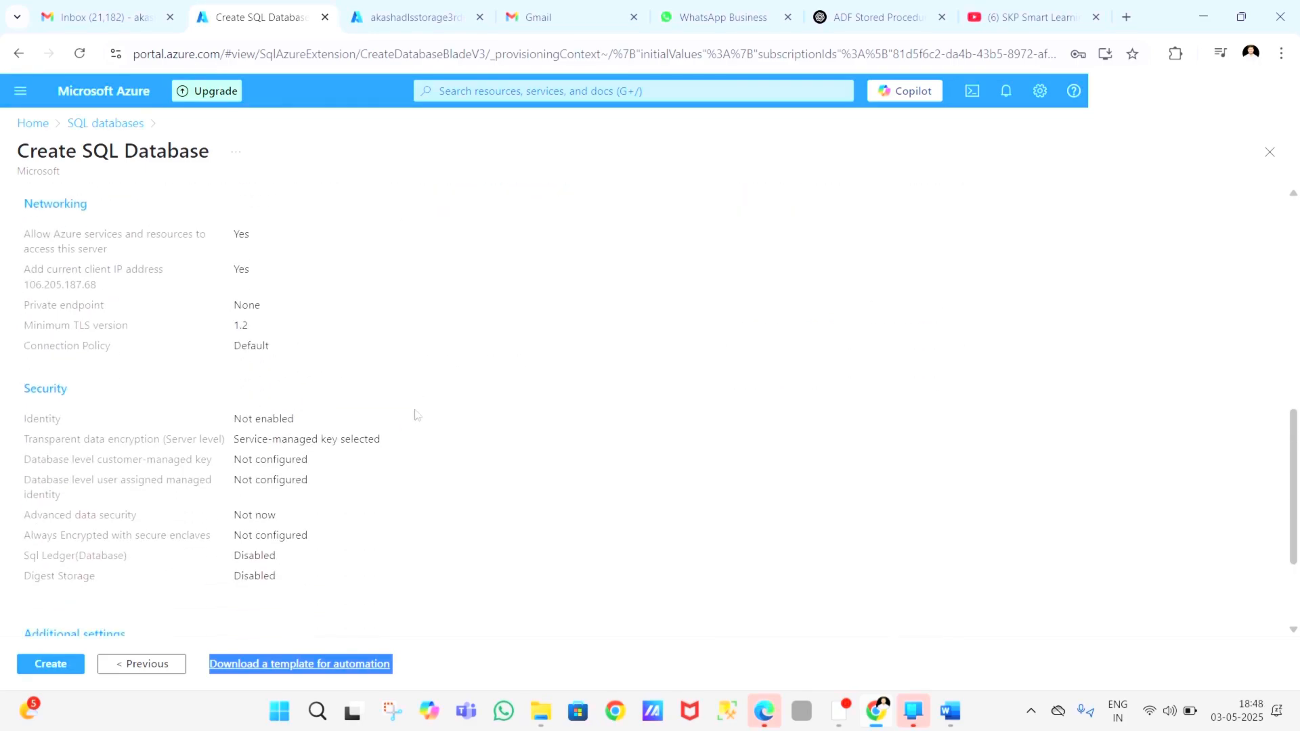
pyautogui.scroll(6, 415, 412)
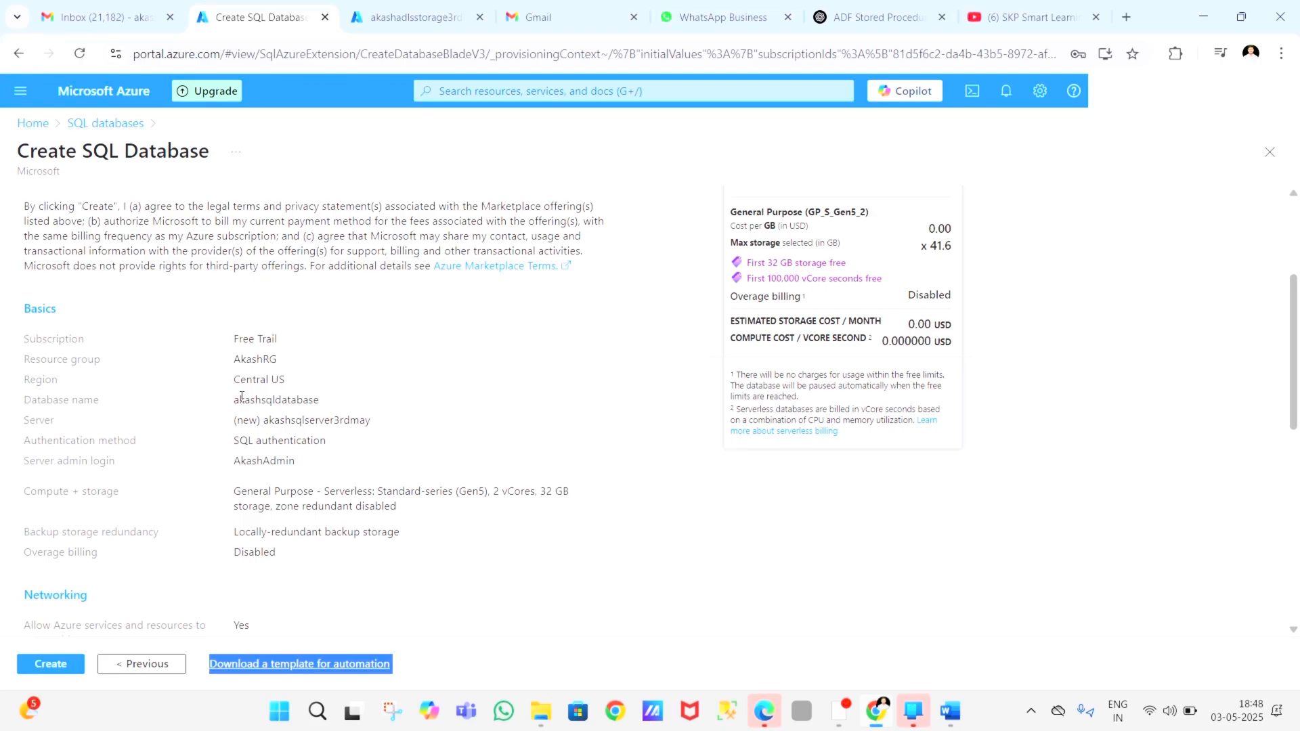
pyautogui.moveTo(237, 337); pyautogui.dragTo(306, 563)
pyautogui.click(306, 555)
pyautogui.scroll(-8, 305, 553)
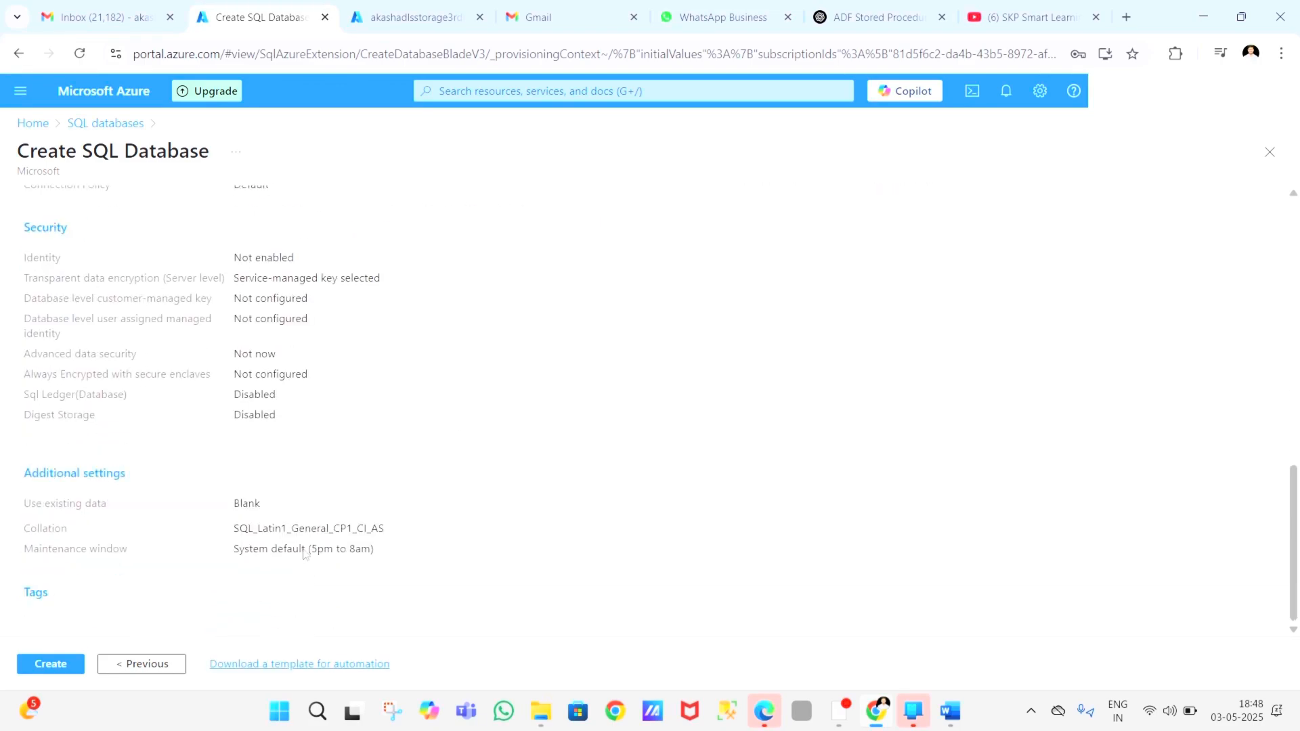
pyautogui.scroll(10, 196, 549)
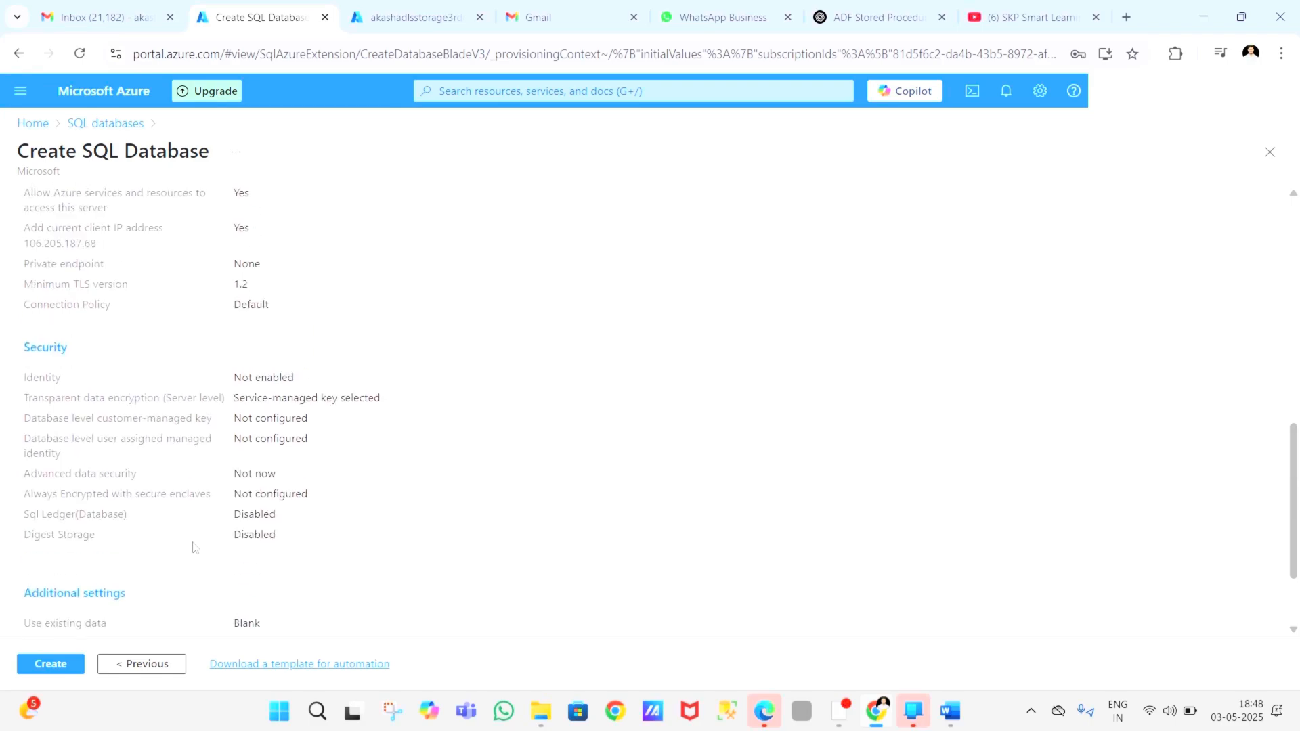
pyautogui.scroll(-10, 195, 548)
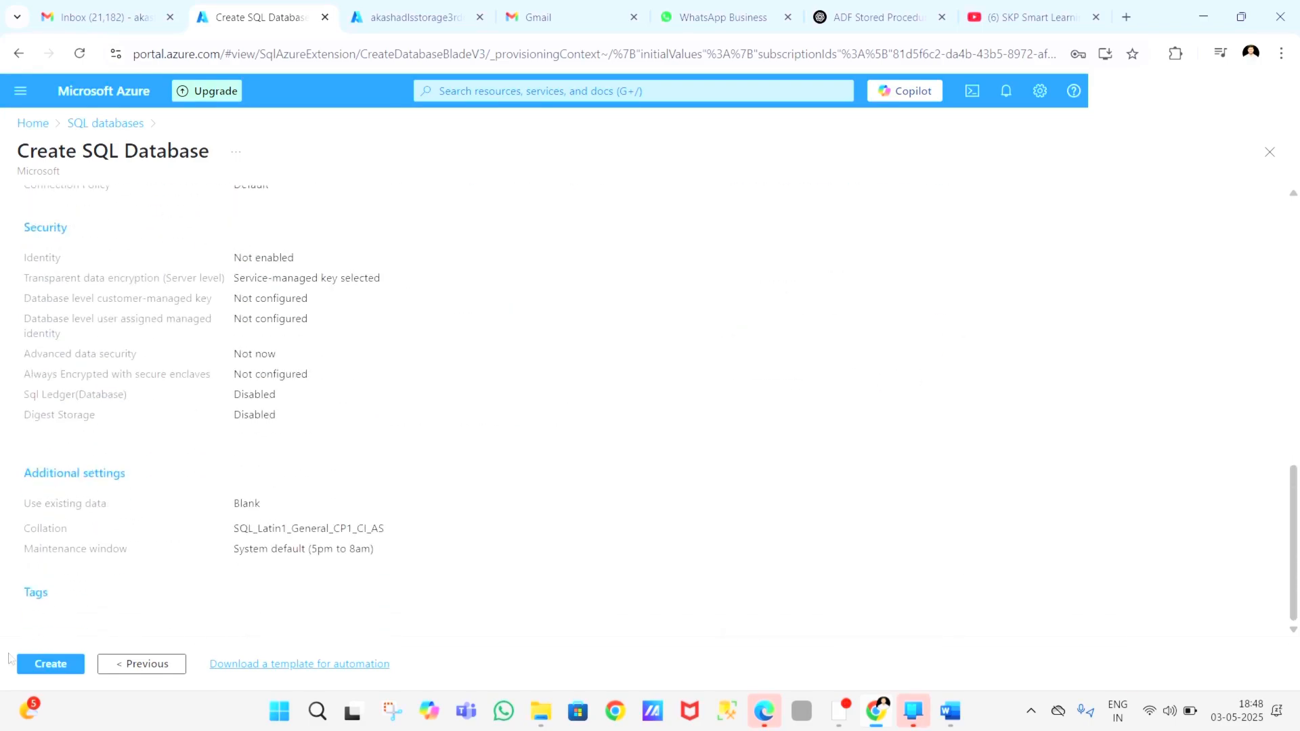
# Step: Create the database and open the deployed akashsqldatabase resource
pyautogui.click(43, 664)
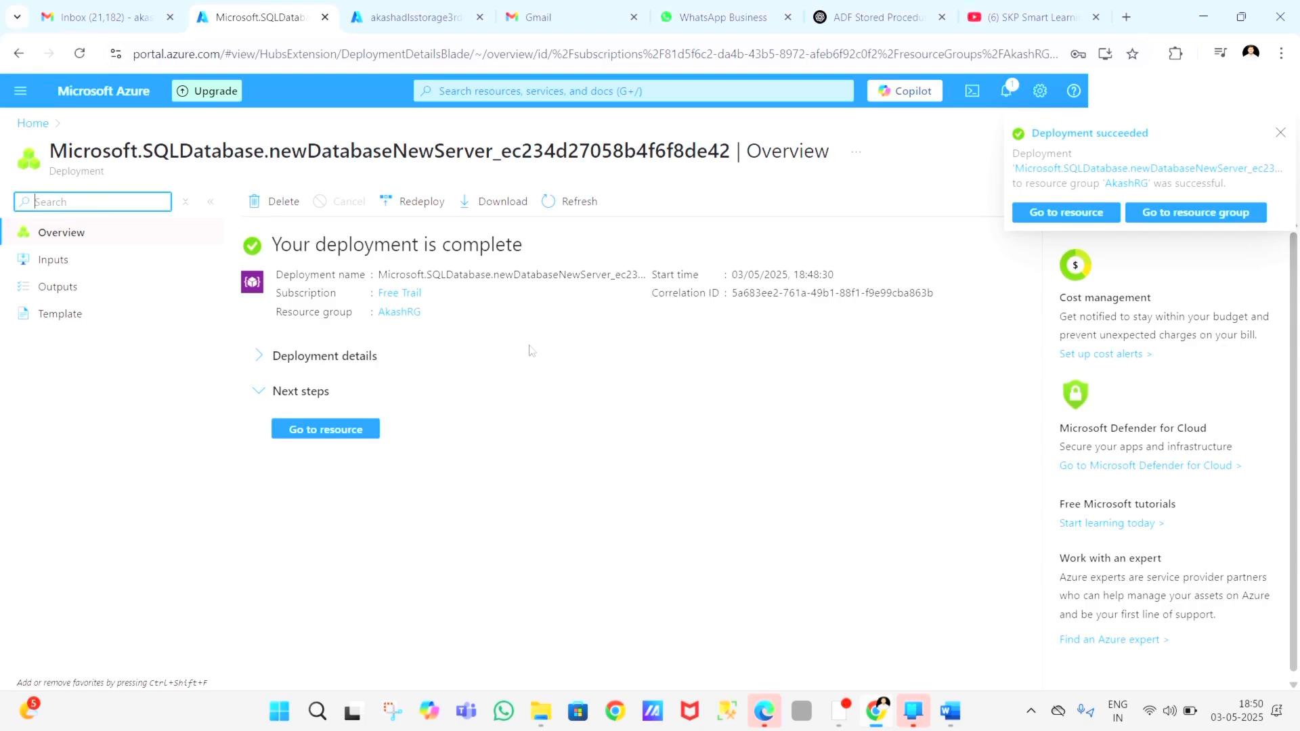
pyautogui.click(316, 435)
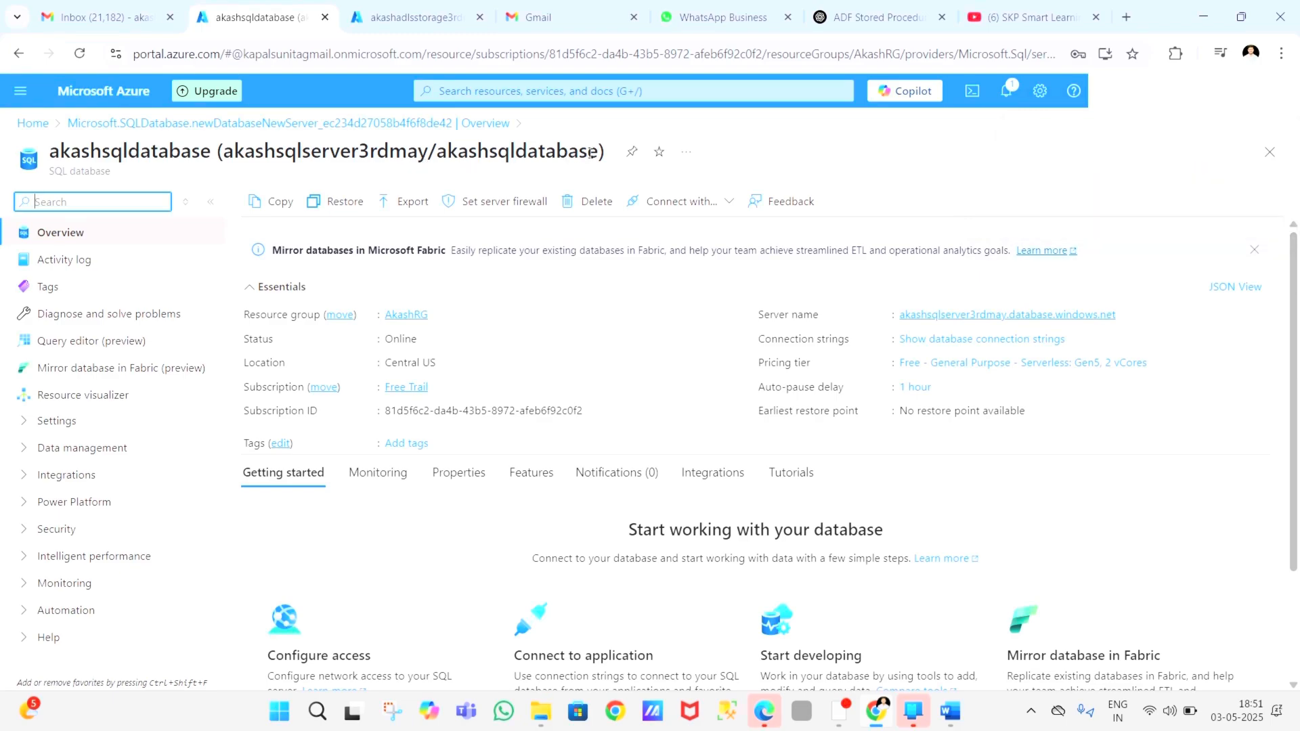
pyautogui.moveTo(598, 152); pyautogui.dragTo(438, 152)
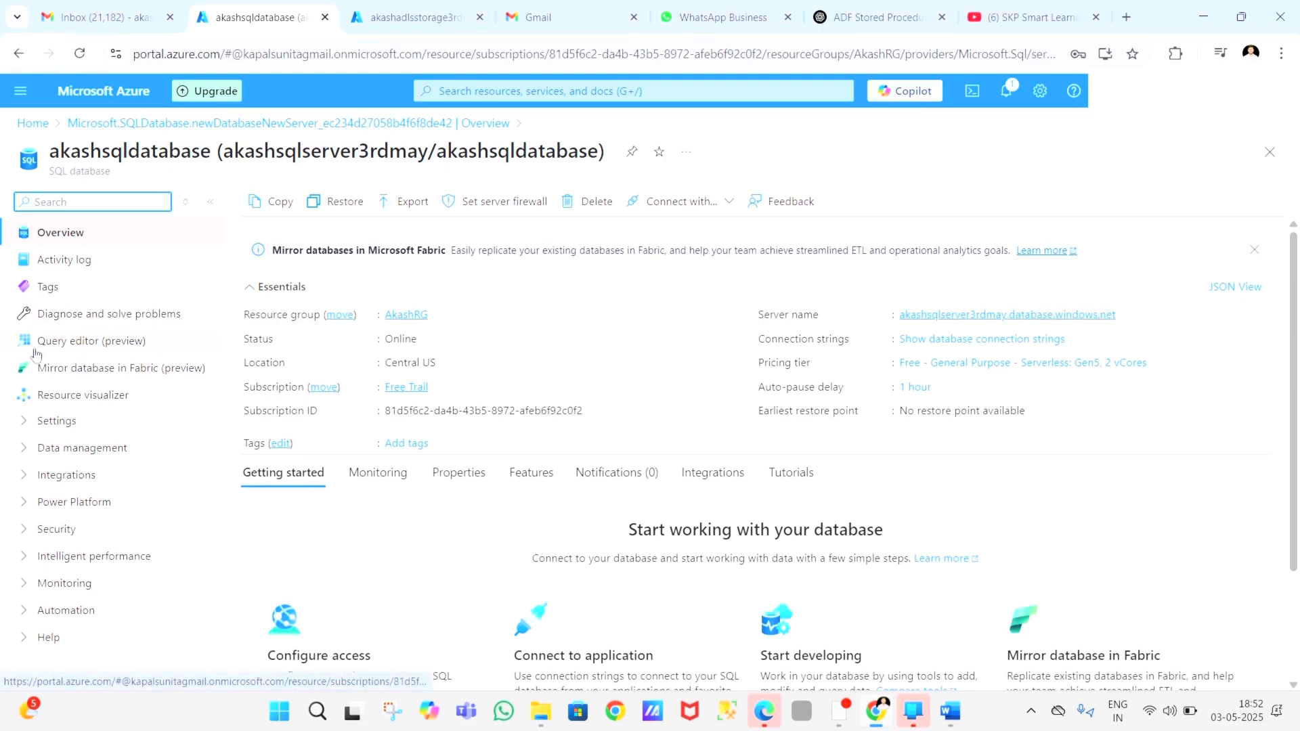
# Step: Open the query editor for akashsqldatabase and log in with SQL server authentication by entering the server admin password
pyautogui.click(133, 347)
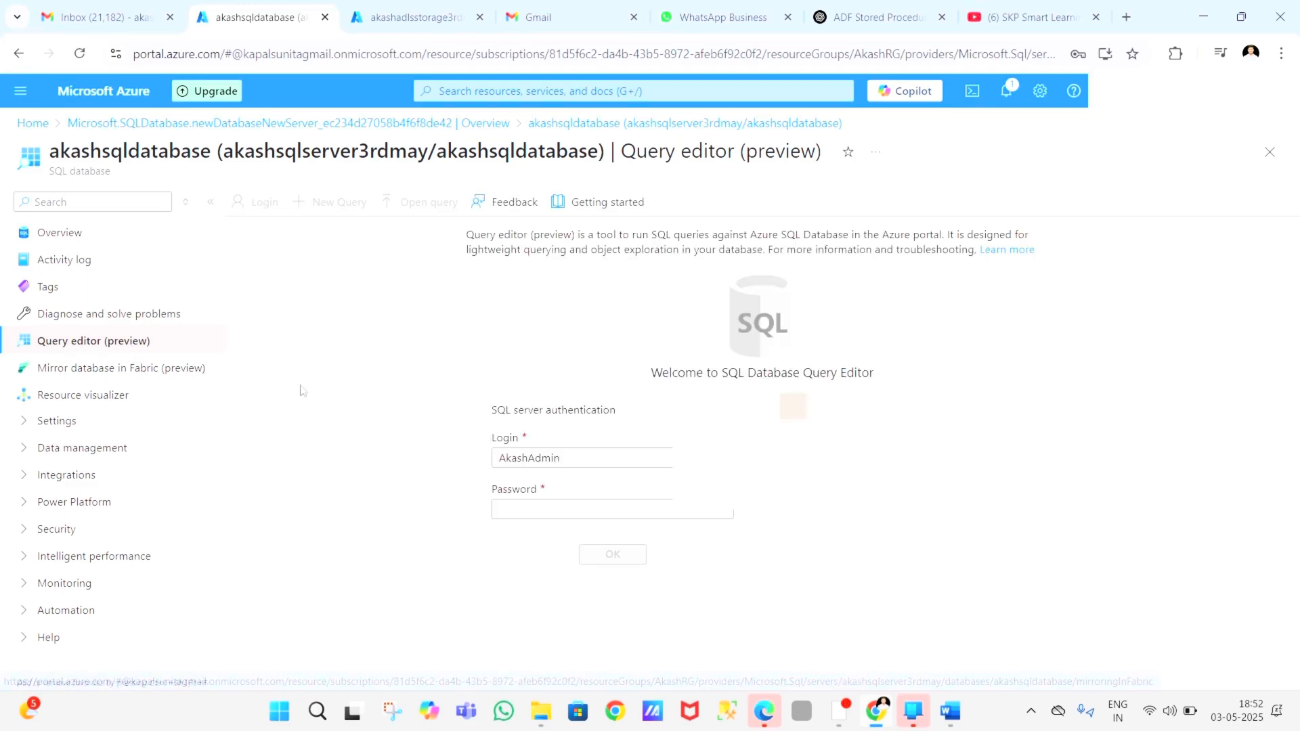
pyautogui.click(554, 505)
pyautogui.write('••')
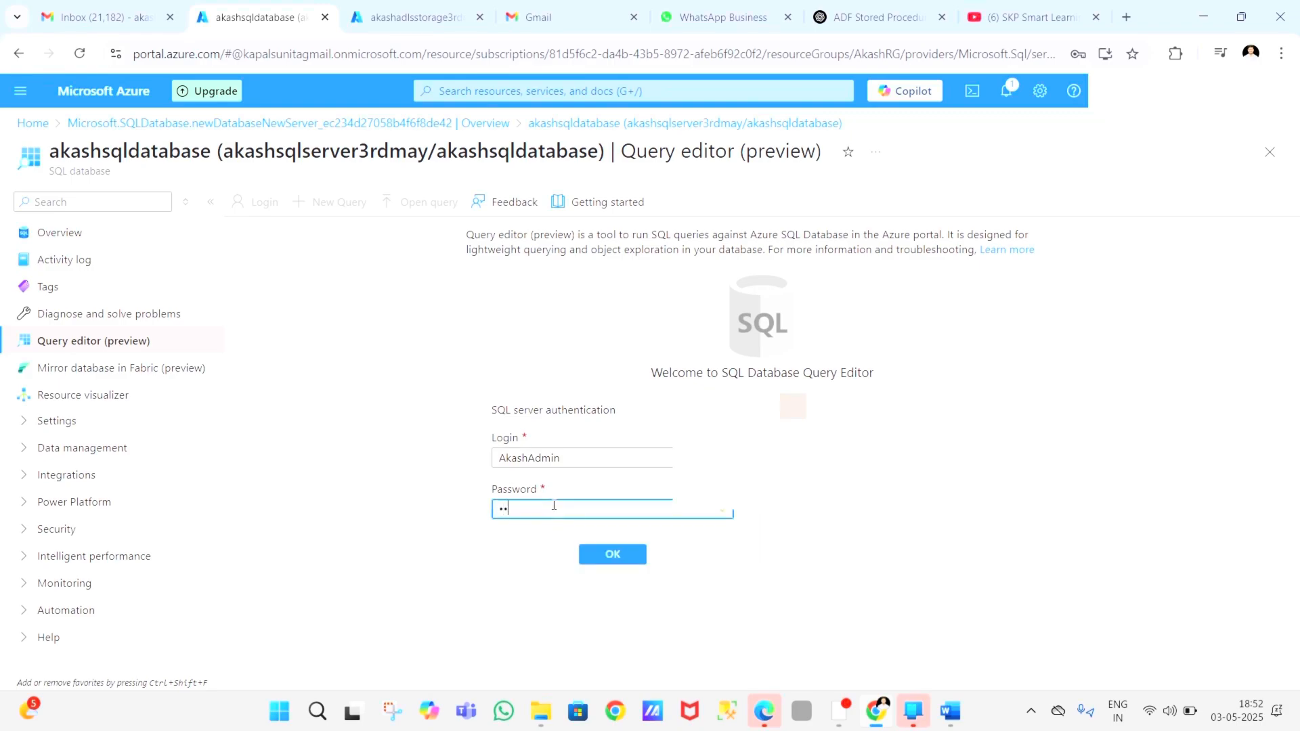
pyautogui.write('••••••••')
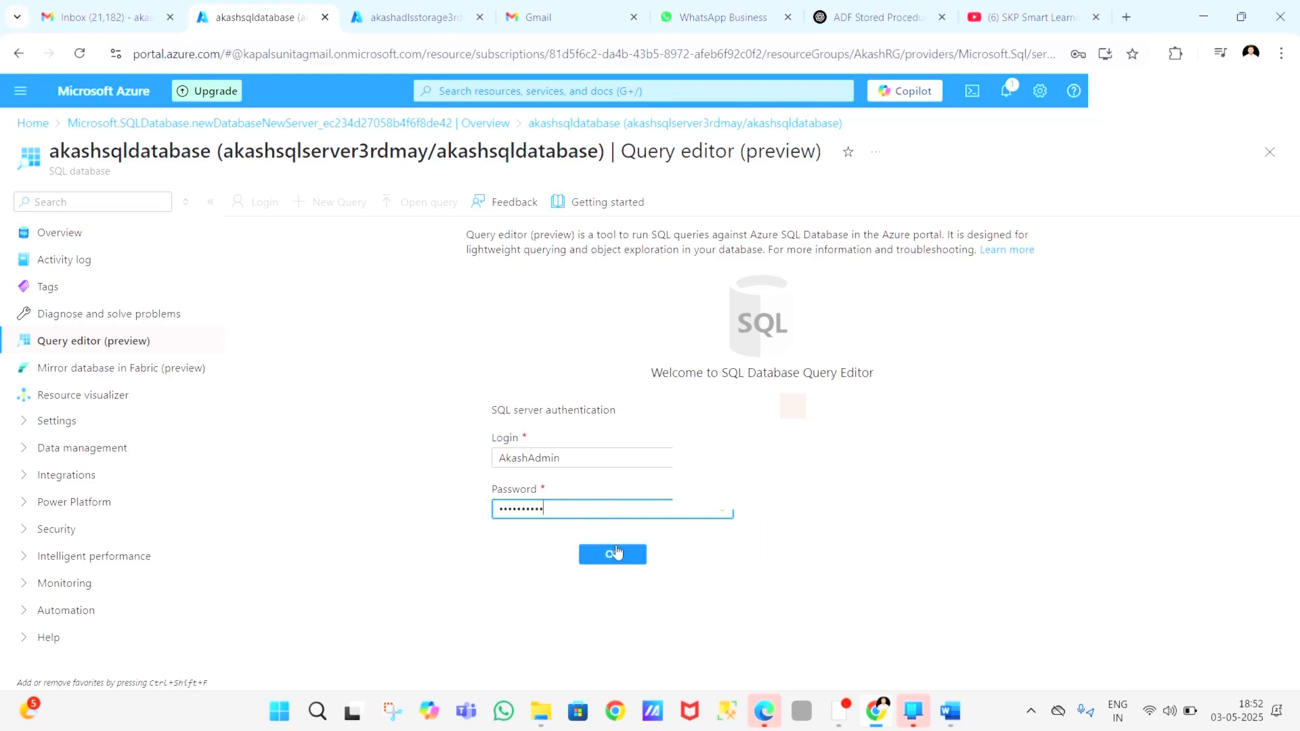
pyautogui.click(615, 553)
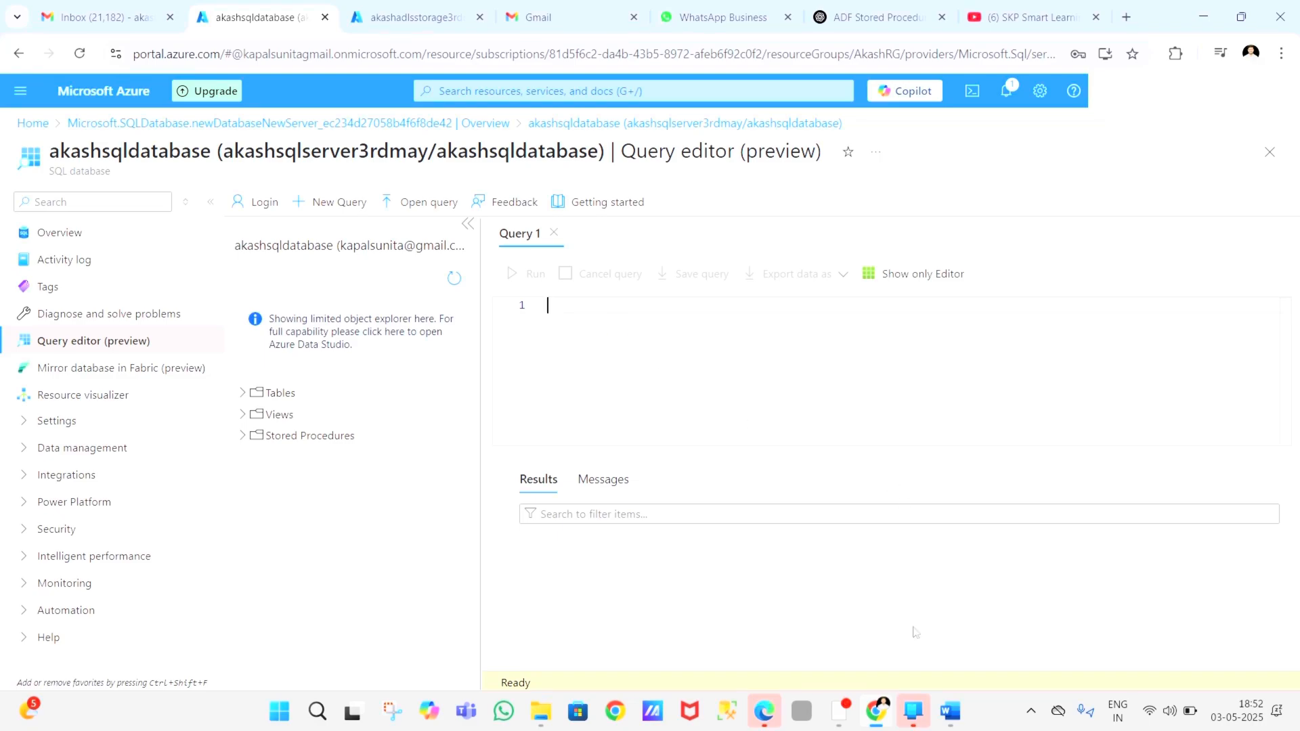
# Step: Copy the PipelineExecutionLog create-table script from the Store procedure Word document into the Azure query editor and run it
pyautogui.moveTo(954, 704)
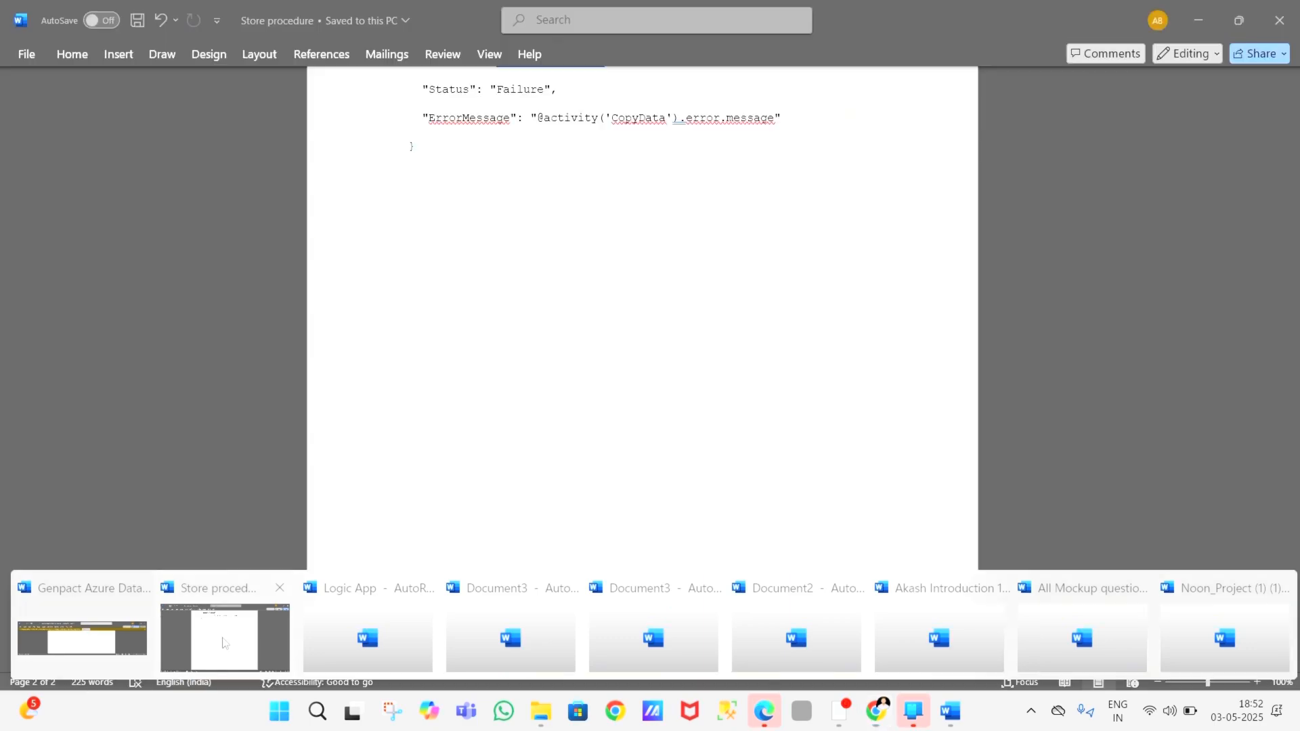
pyautogui.click(229, 643)
pyautogui.scroll(10, 537, 327)
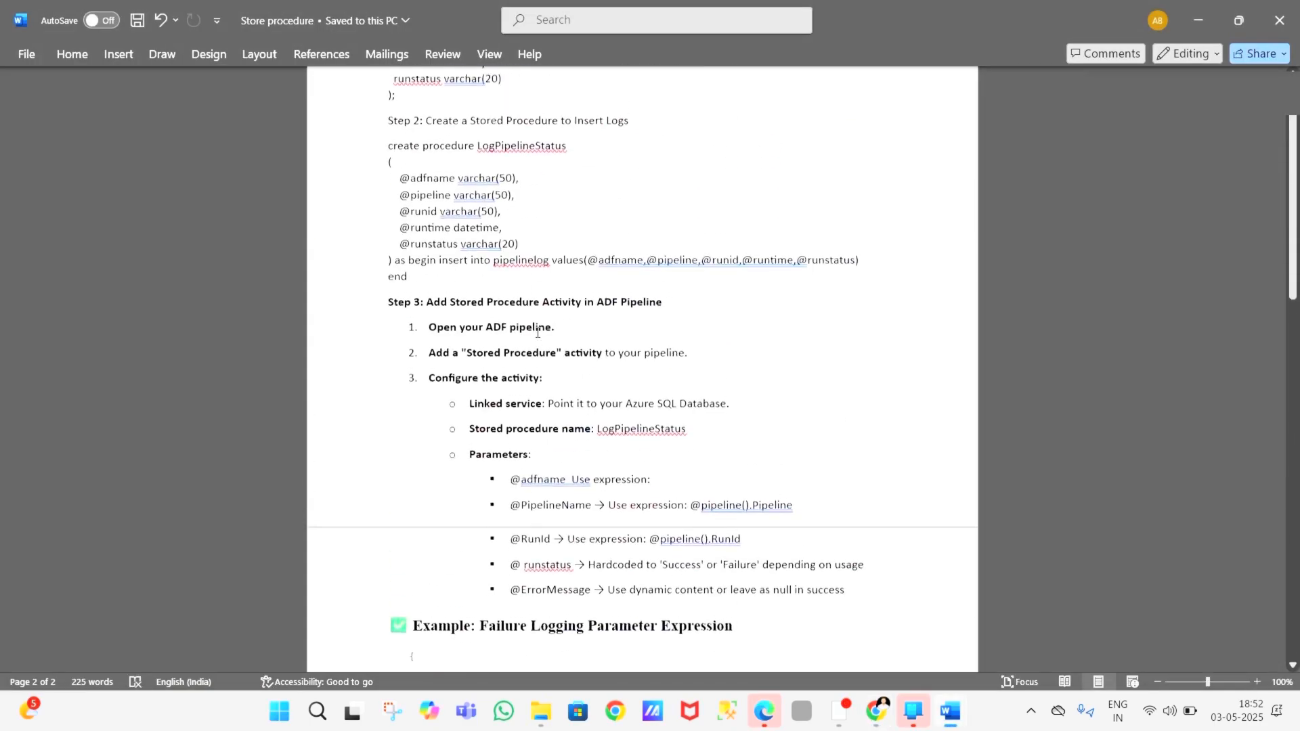
pyautogui.moveTo(409, 440); pyautogui.dragTo(385, 325)
pyautogui.hotkey('ctrl', 'c')
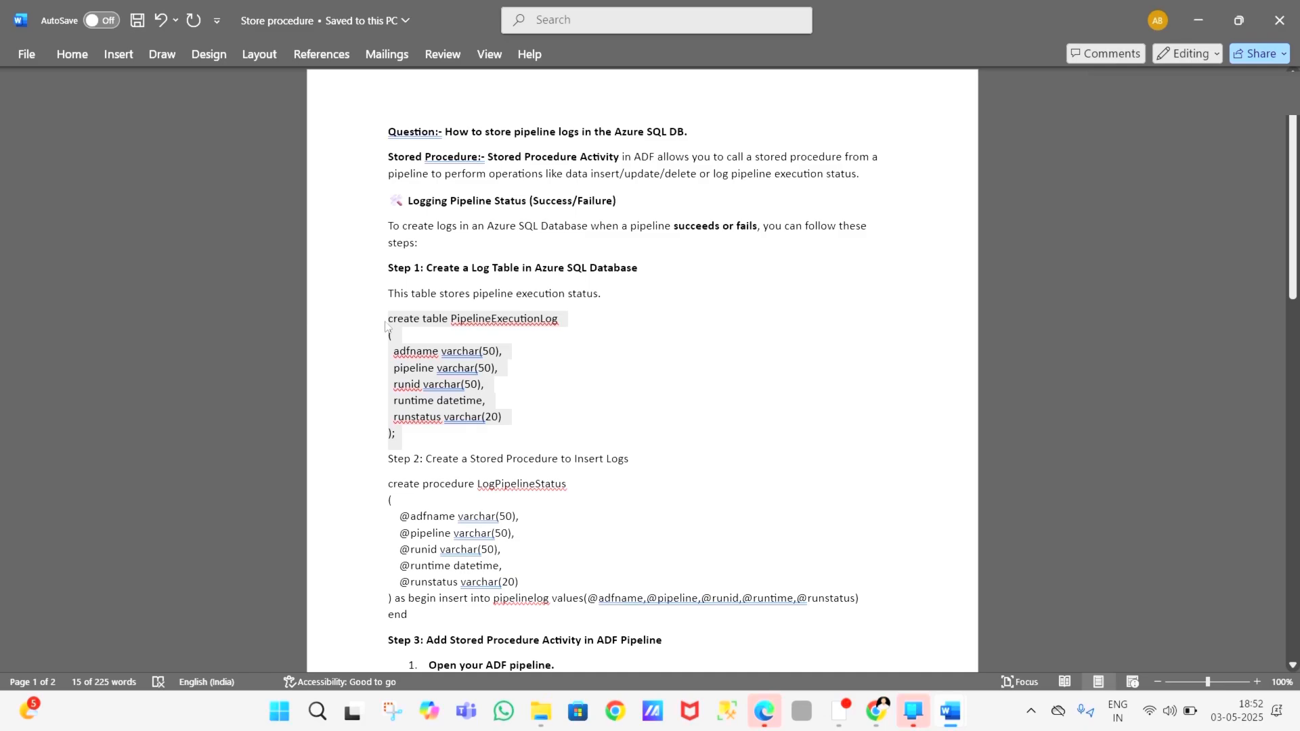
pyautogui.hotkey('alt', 'Tab')
pyautogui.hotkey('ctrl', 'v')
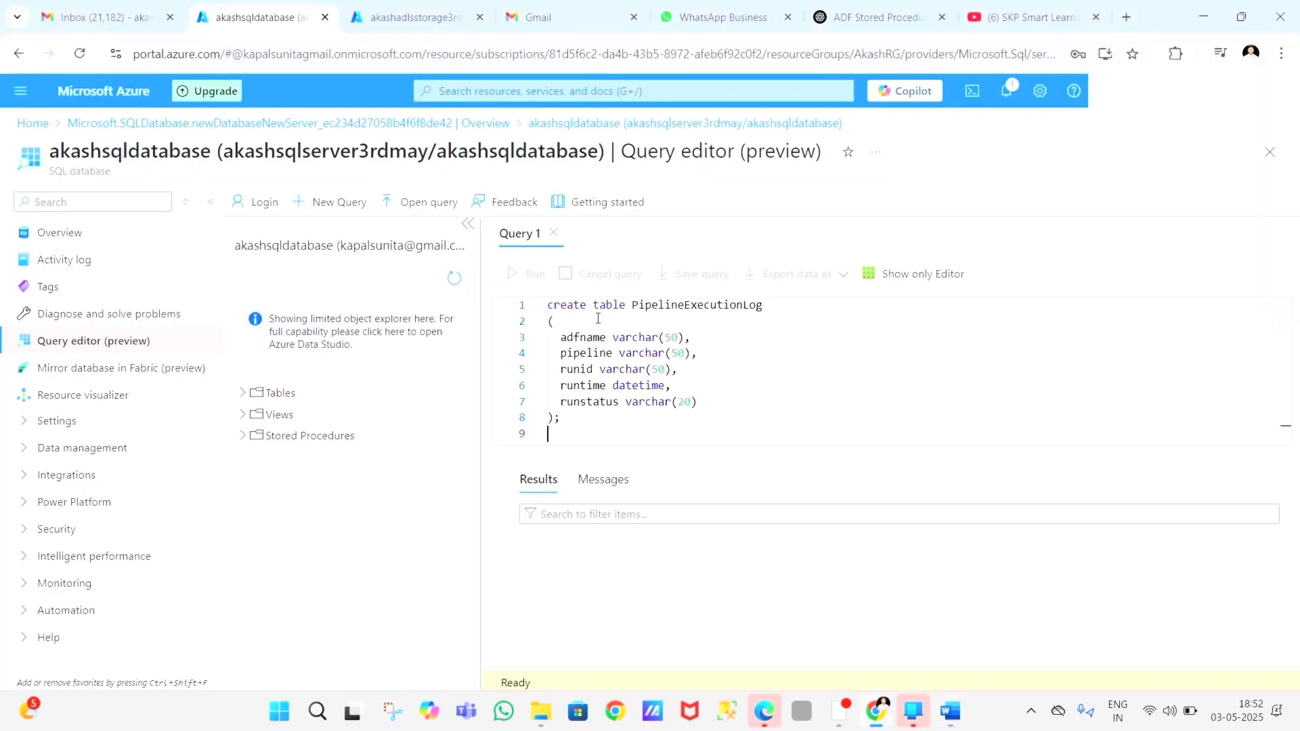
pyautogui.moveTo(573, 421); pyautogui.dragTo(545, 305)
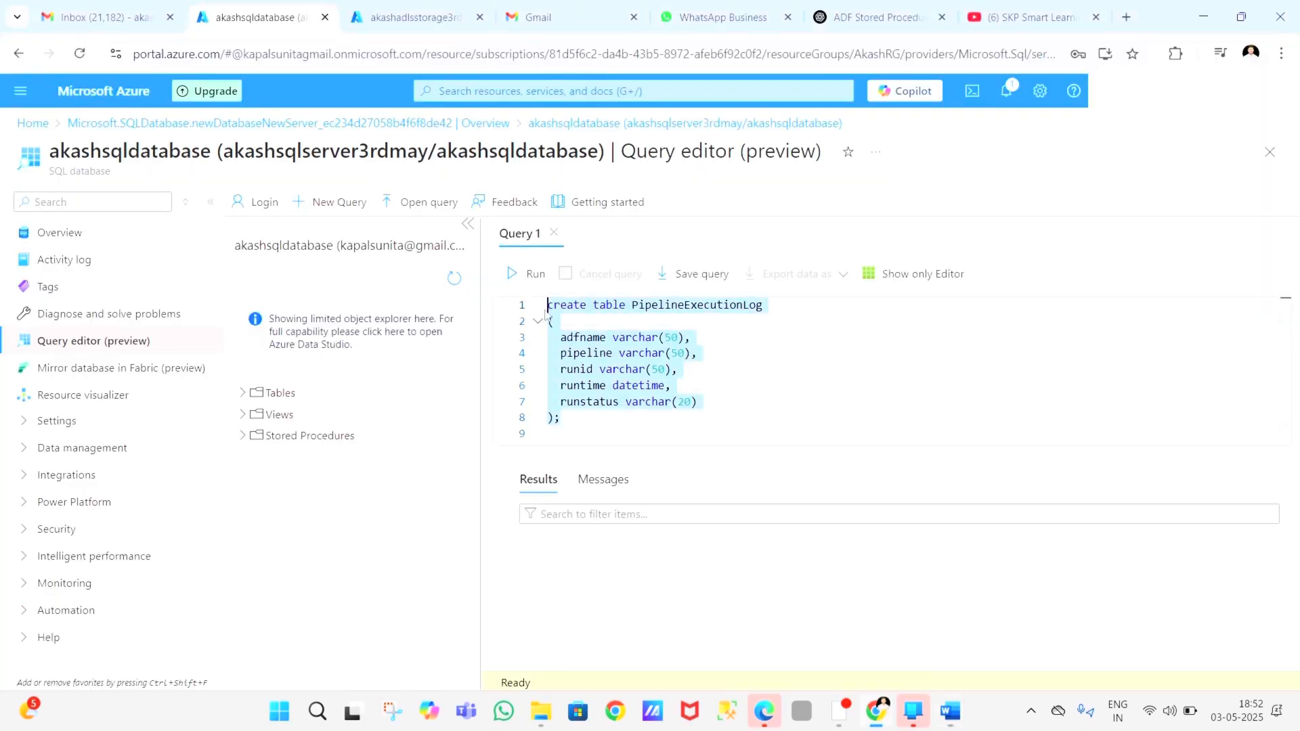
pyautogui.click(530, 282)
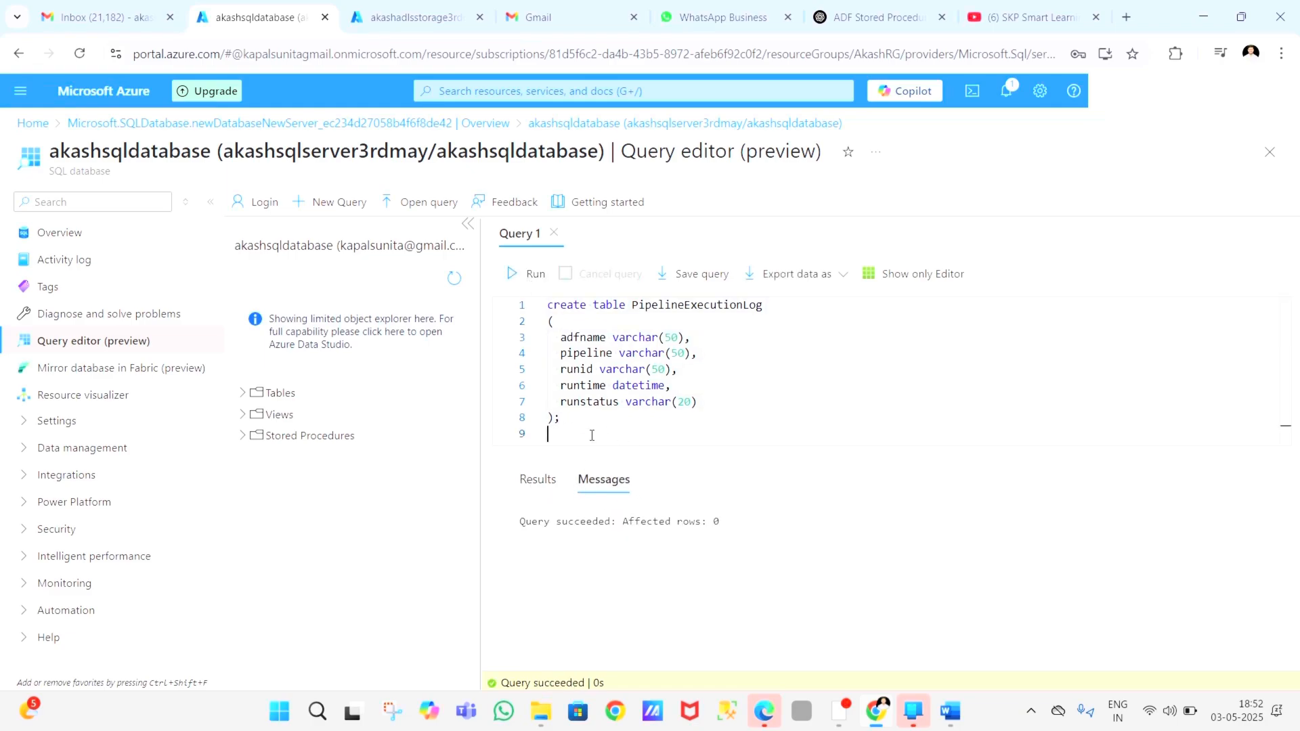
# Step: Add the query "select * from PipelineExecutionLog" below the create-table script, copying the table name from that script
pyautogui.press('Return')
pyautogui.write('select ')
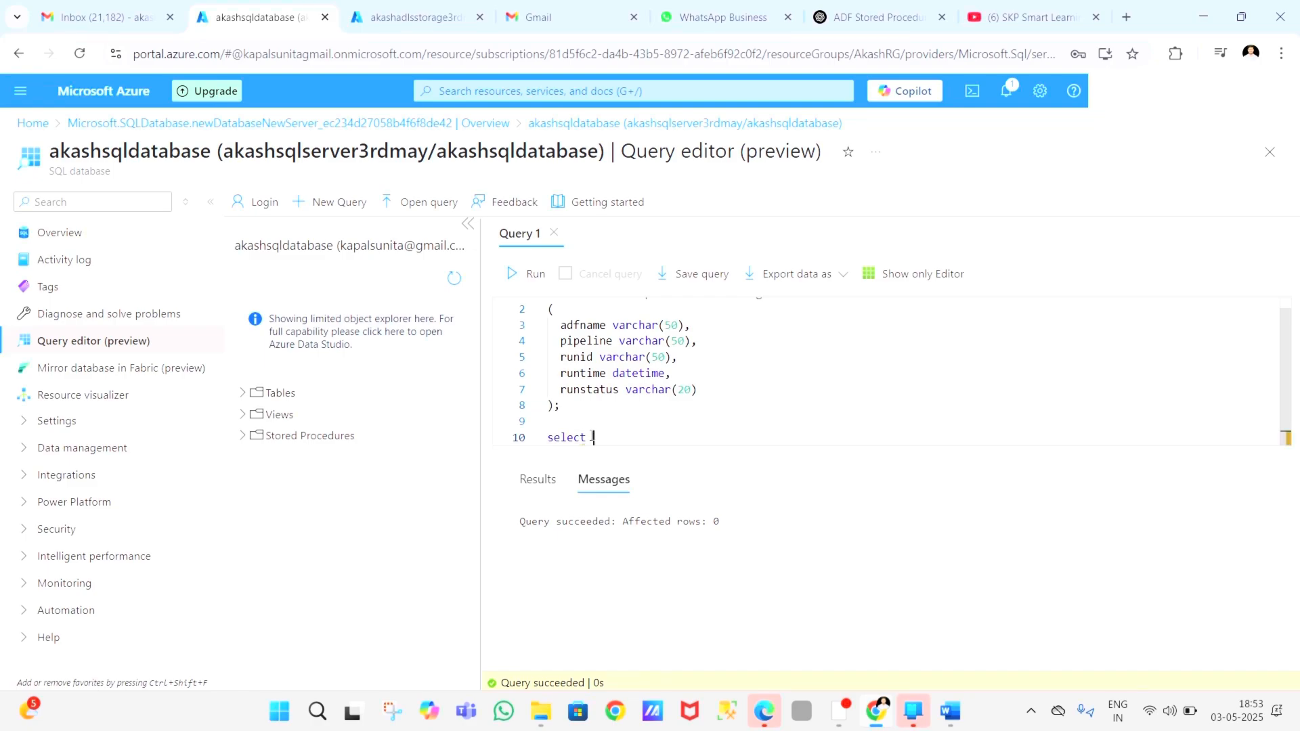
pyautogui.write('* from')
pyautogui.scroll(1, 680, 404)
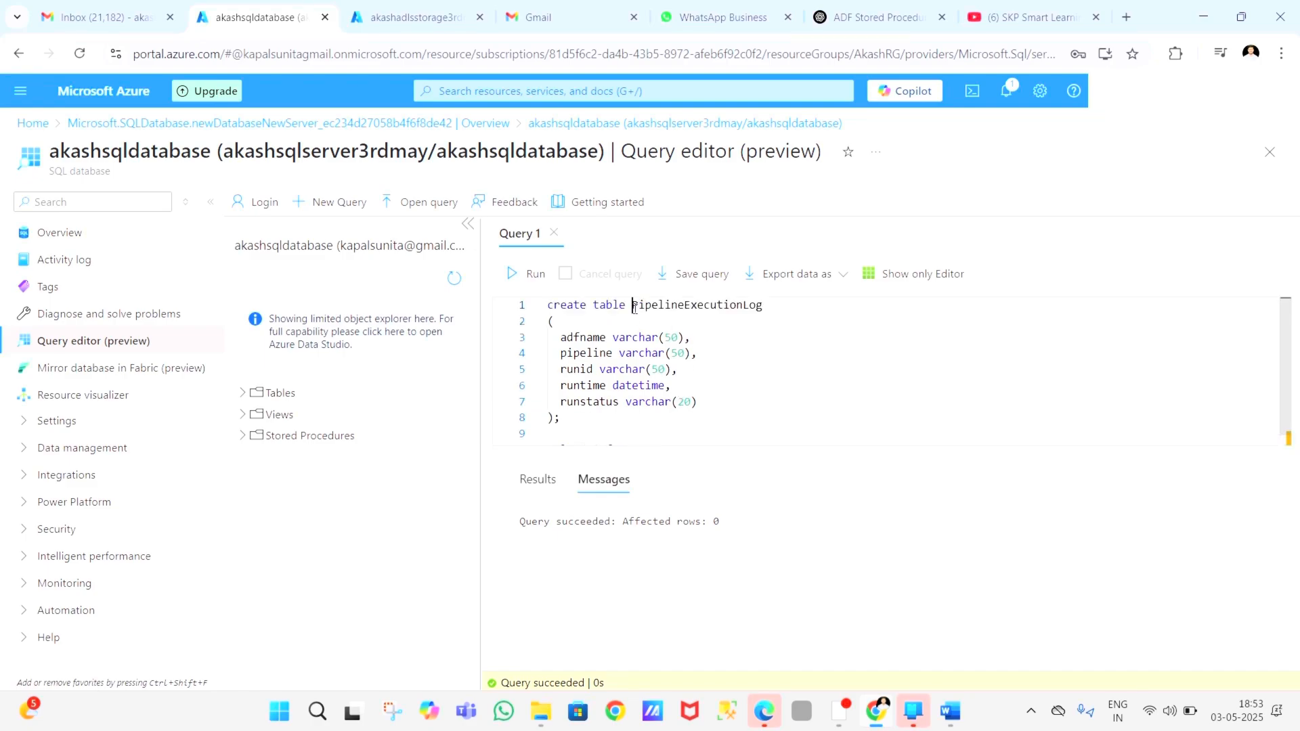
pyautogui.moveTo(632, 305); pyautogui.dragTo(772, 304)
pyautogui.hotkey('ctrl', 'c')
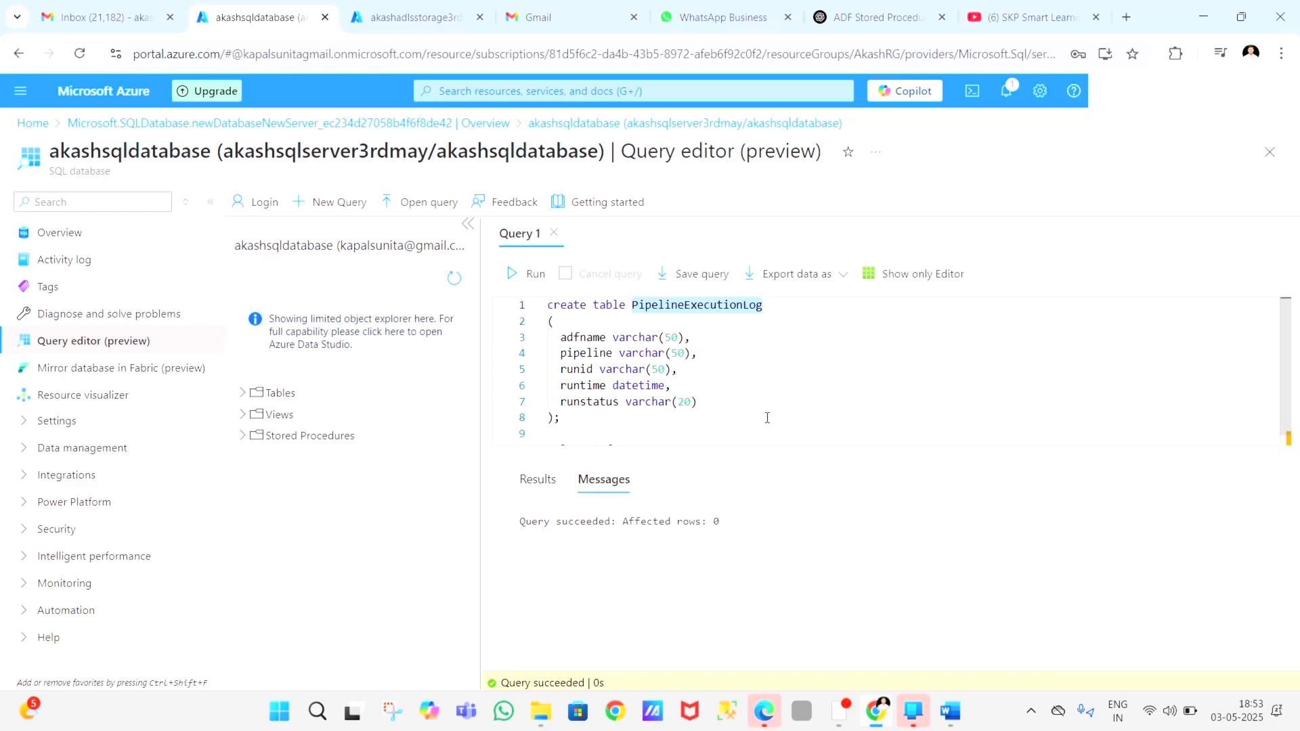
pyautogui.scroll(-1, 766, 418)
pyautogui.click(666, 445)
pyautogui.hotkey('ctrl', 'v')
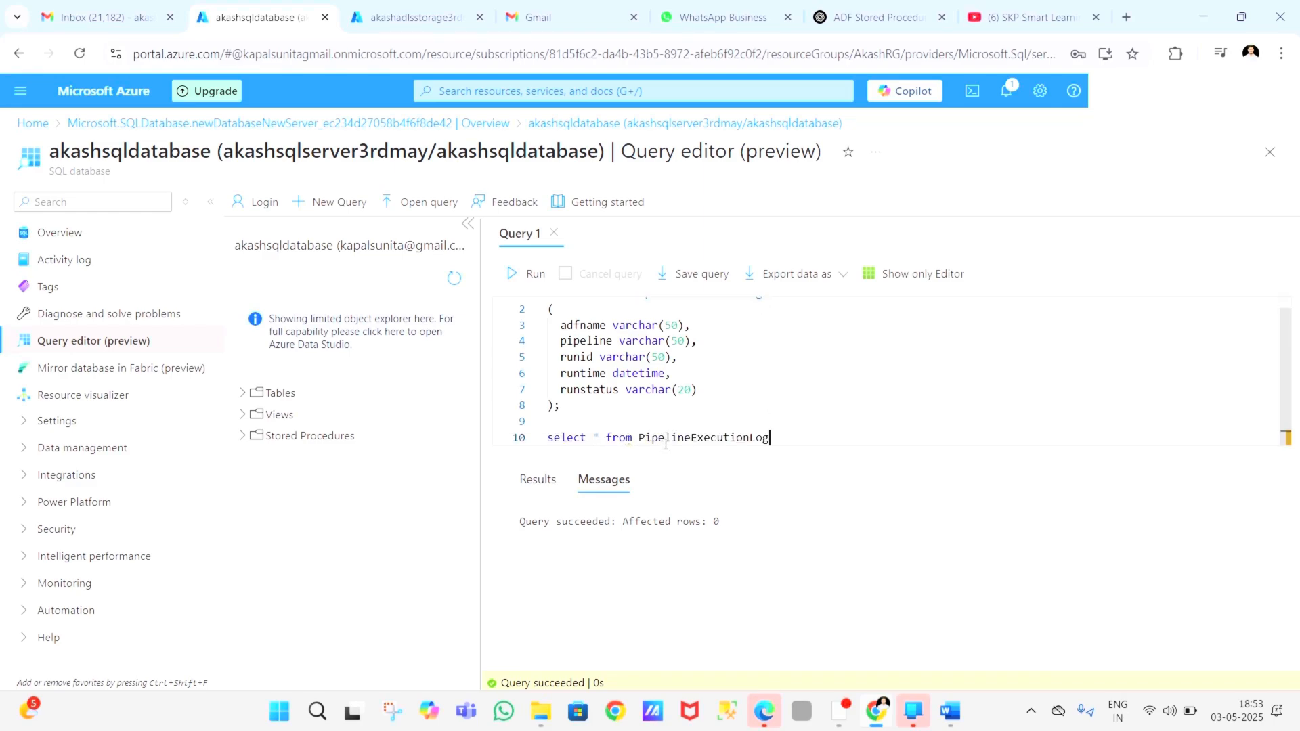
# Step: Run only the select query on PipelineExecutionLog and show its results
pyautogui.moveTo(639, 438); pyautogui.dragTo(547, 438)
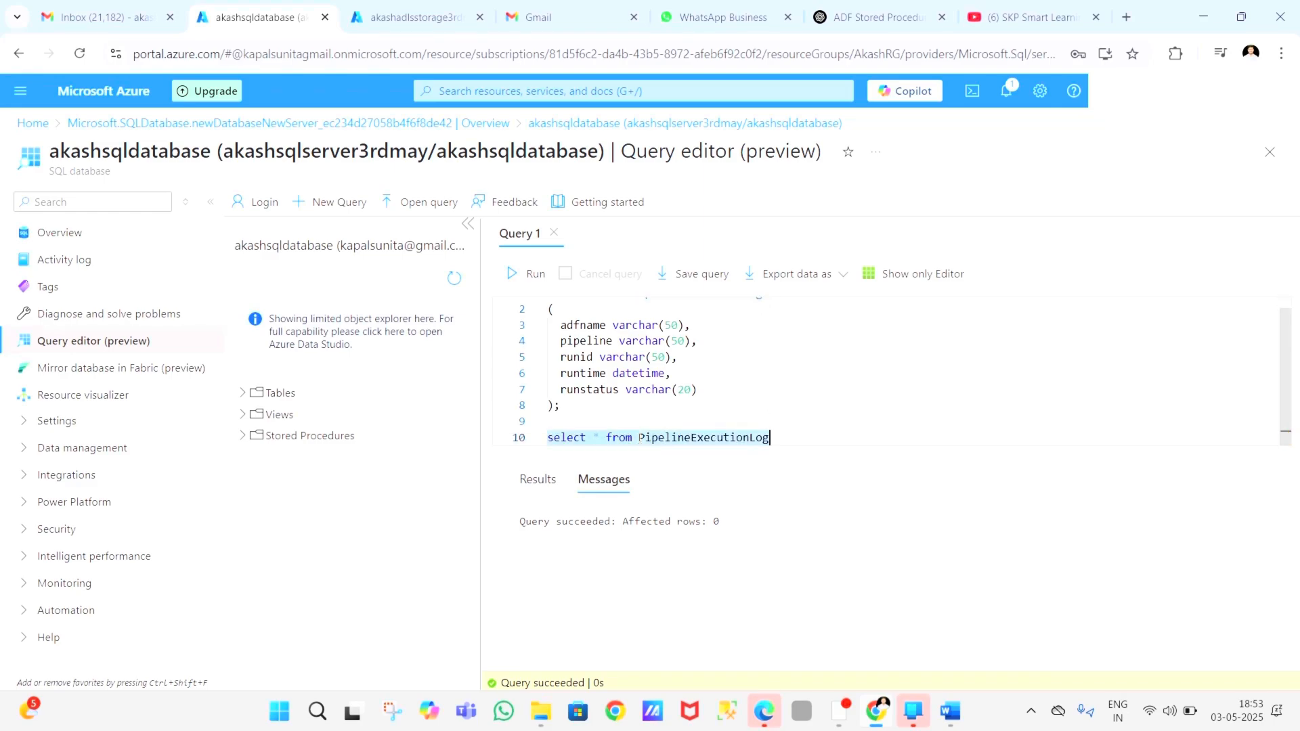
pyautogui.click(531, 276)
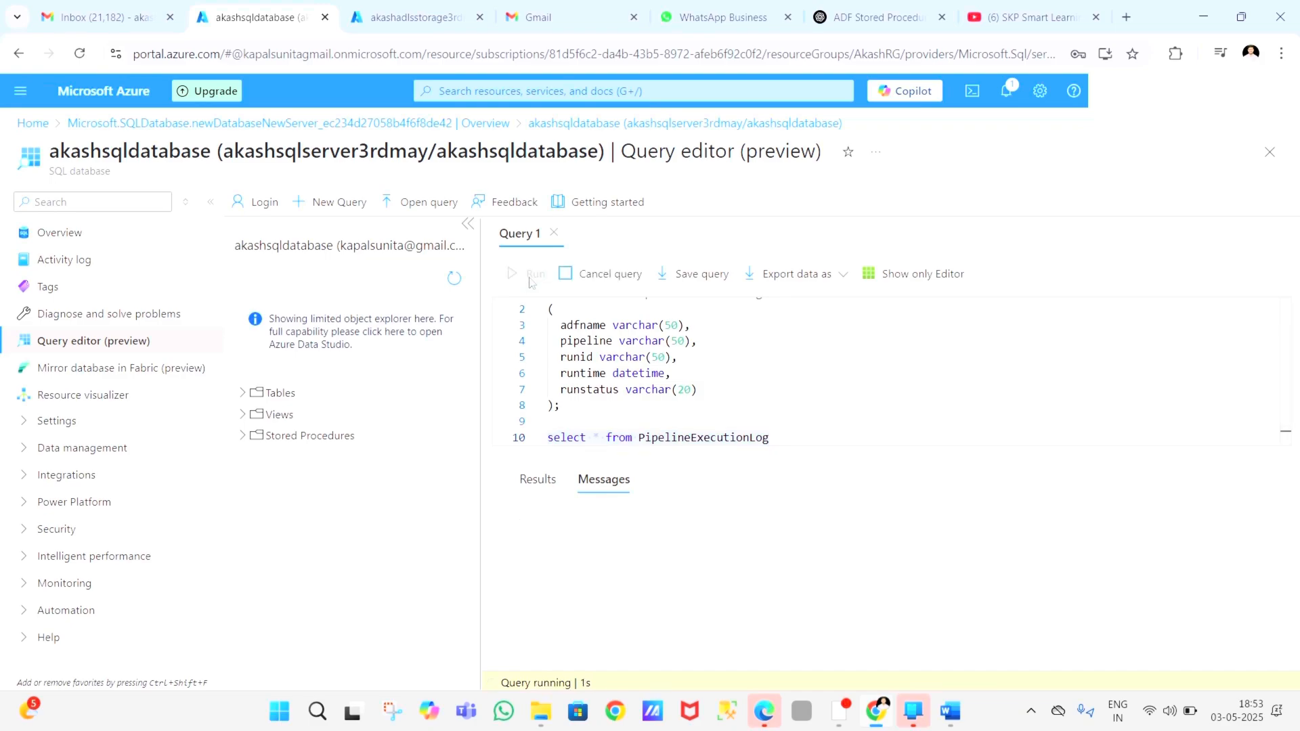
pyautogui.click(539, 480)
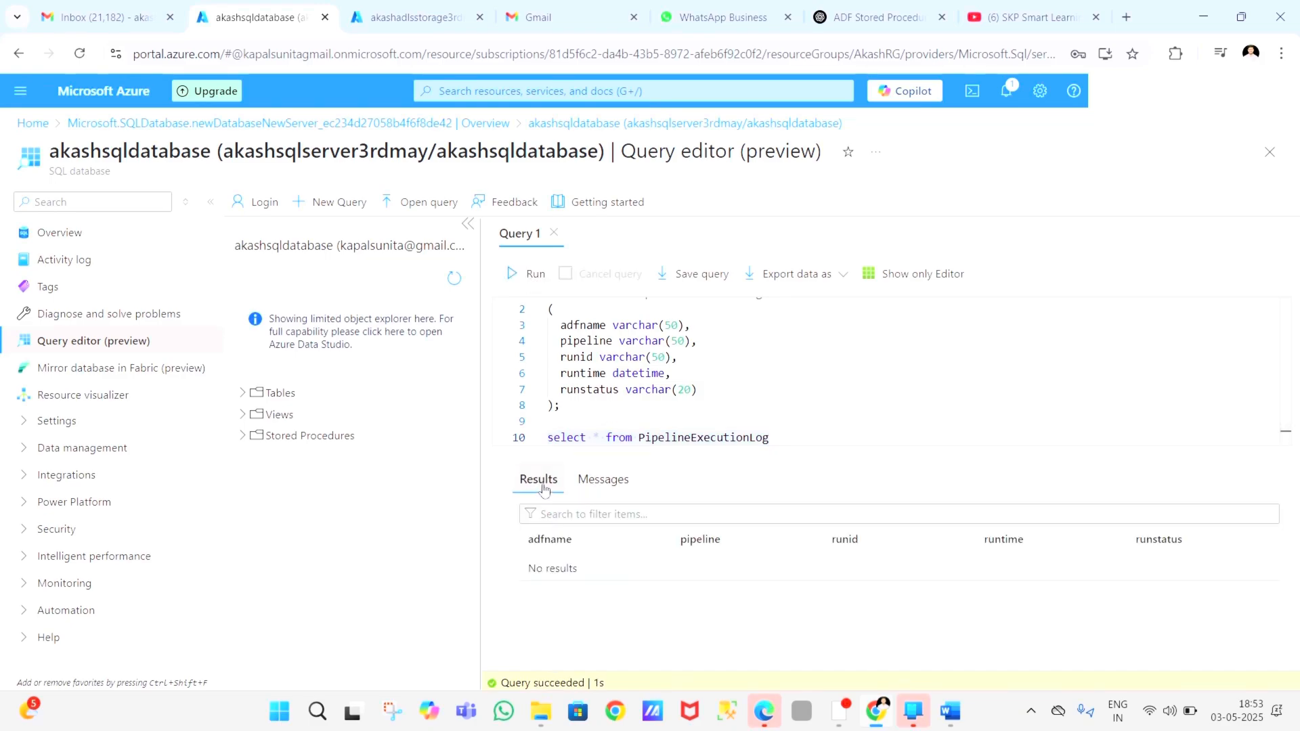
# Step: Examine the adfname, pipeline, runid, runtime and runstatus columns in the PipelineExecutionLog table definition against the query results
pyautogui.doubleClick(576, 325)
pyautogui.doubleClick(576, 342)
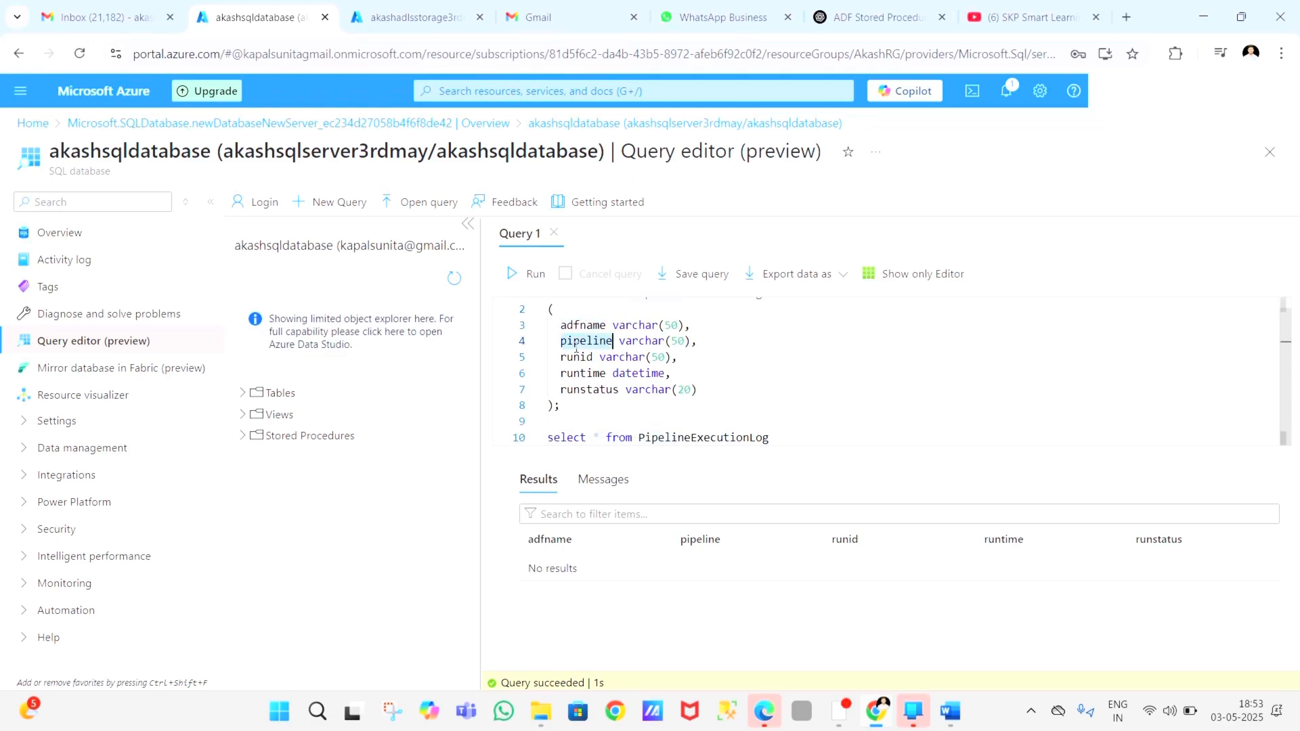
pyautogui.doubleClick(576, 357)
pyautogui.doubleClick(577, 373)
pyautogui.click(575, 389)
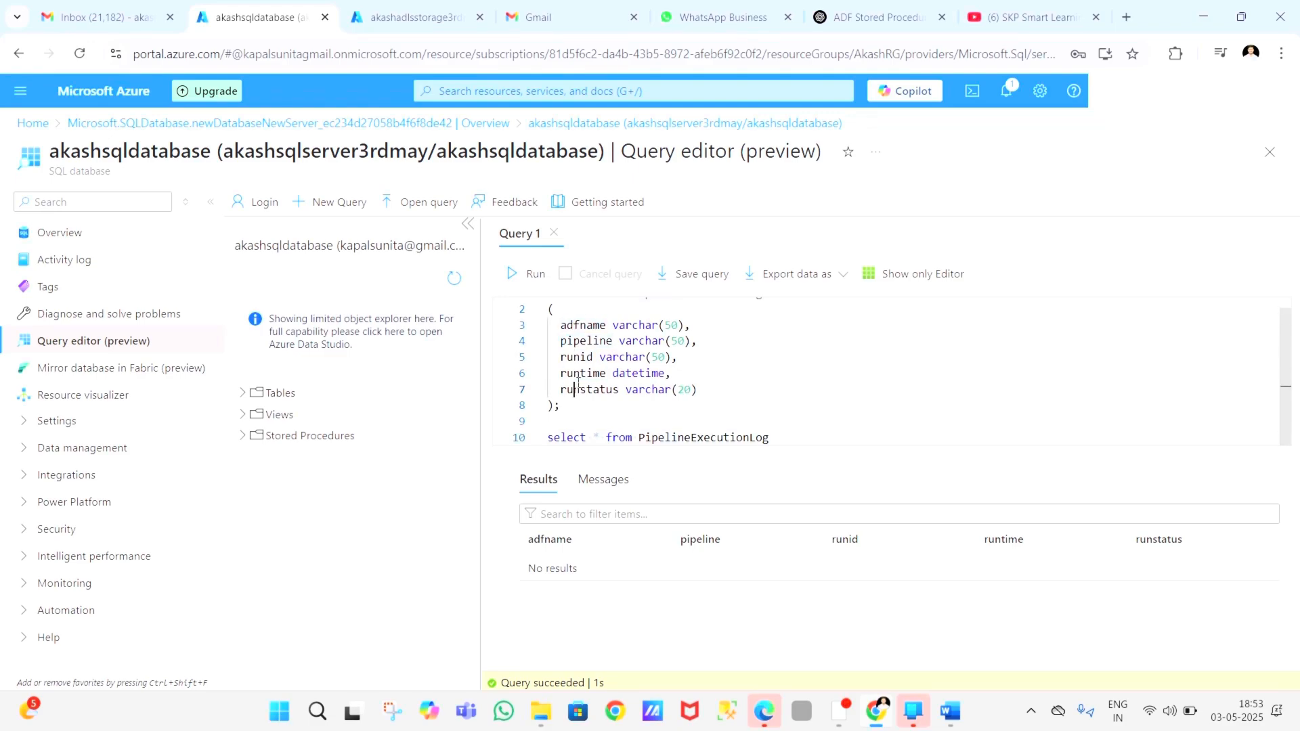
pyautogui.doubleClick(577, 384)
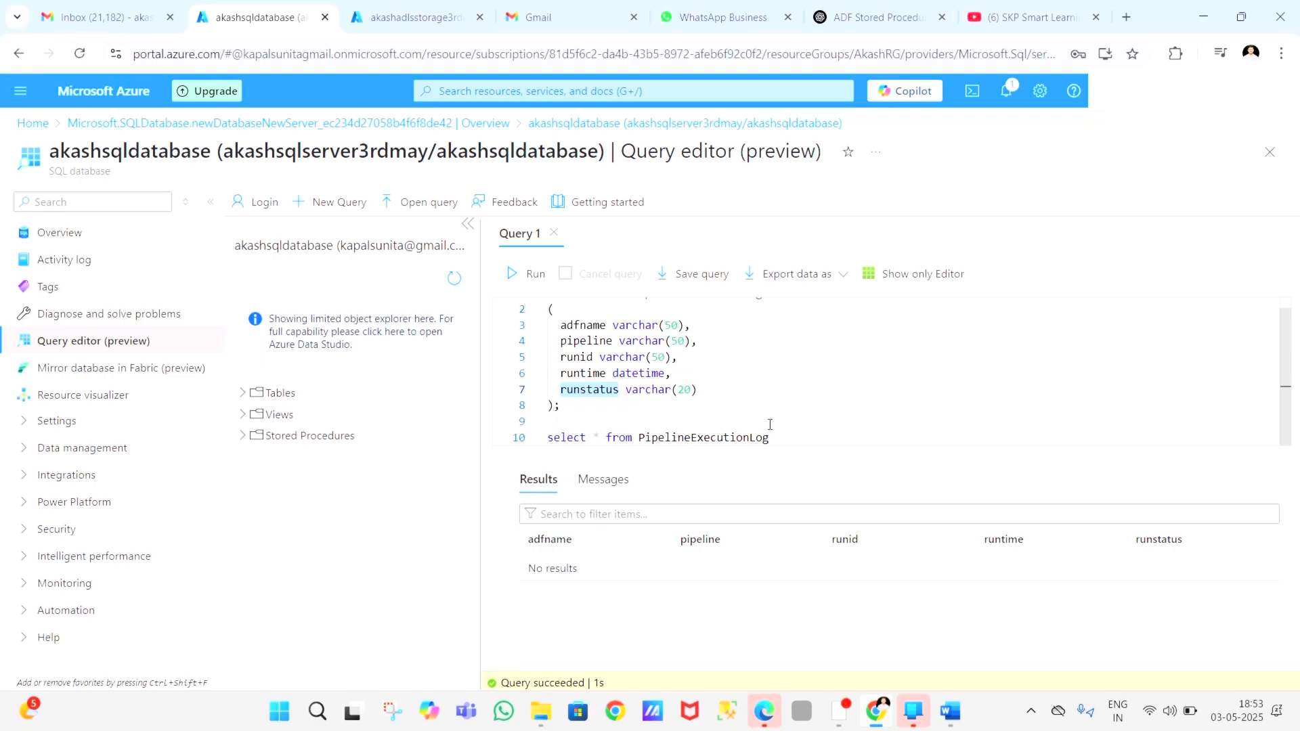
pyautogui.scroll(1, 770, 425)
pyautogui.scroll(-1, 703, 425)
pyautogui.scroll(1, 664, 396)
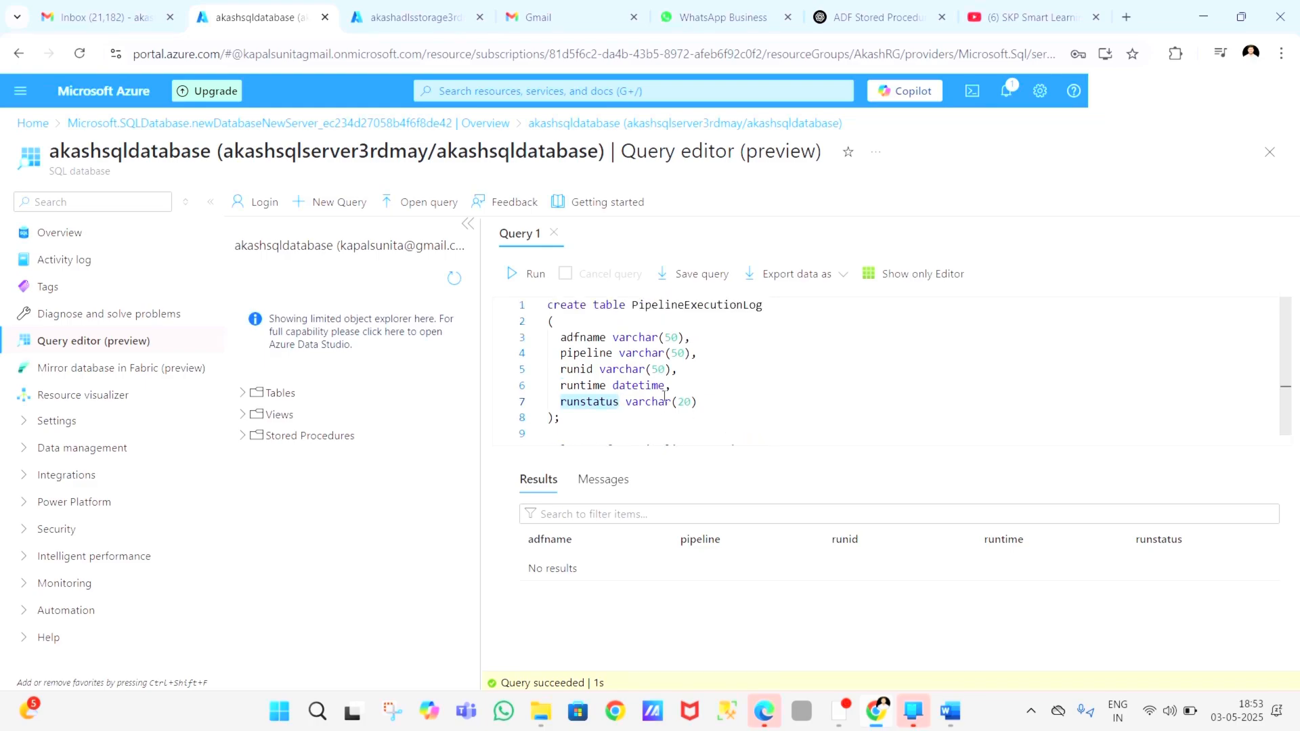
pyautogui.scroll(-1, 664, 396)
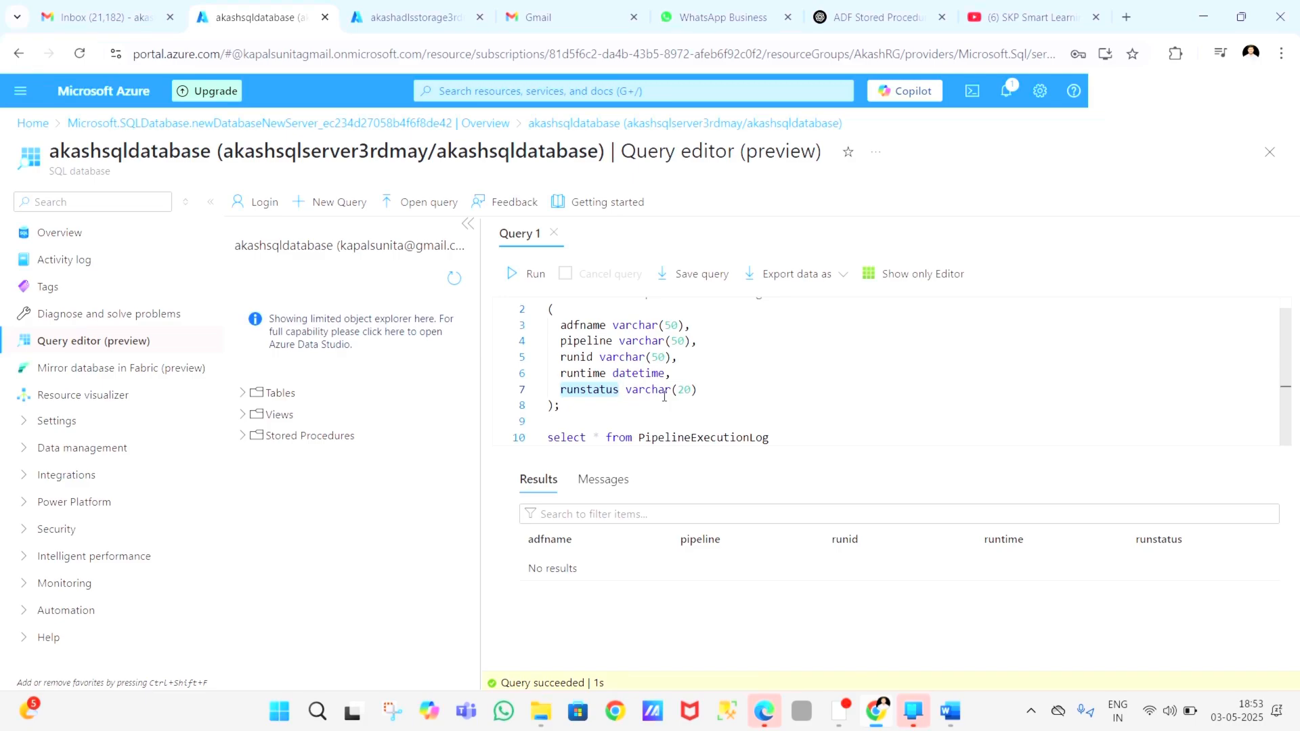